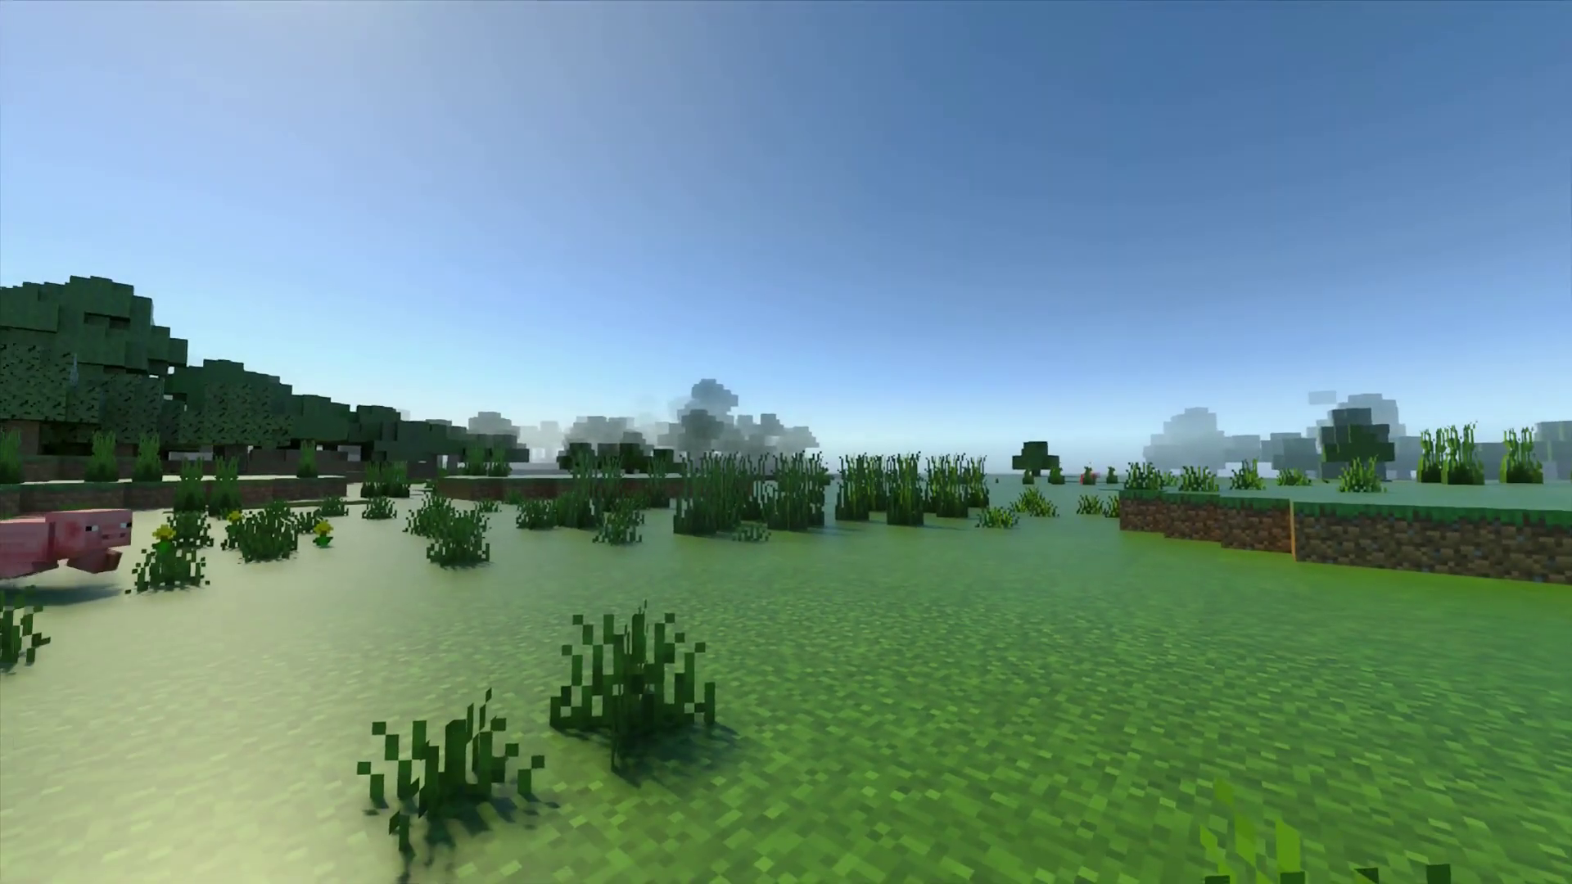
- Swim through the lit underwater ravine, surface and walk the meadow toward the birch tree
key("F1")
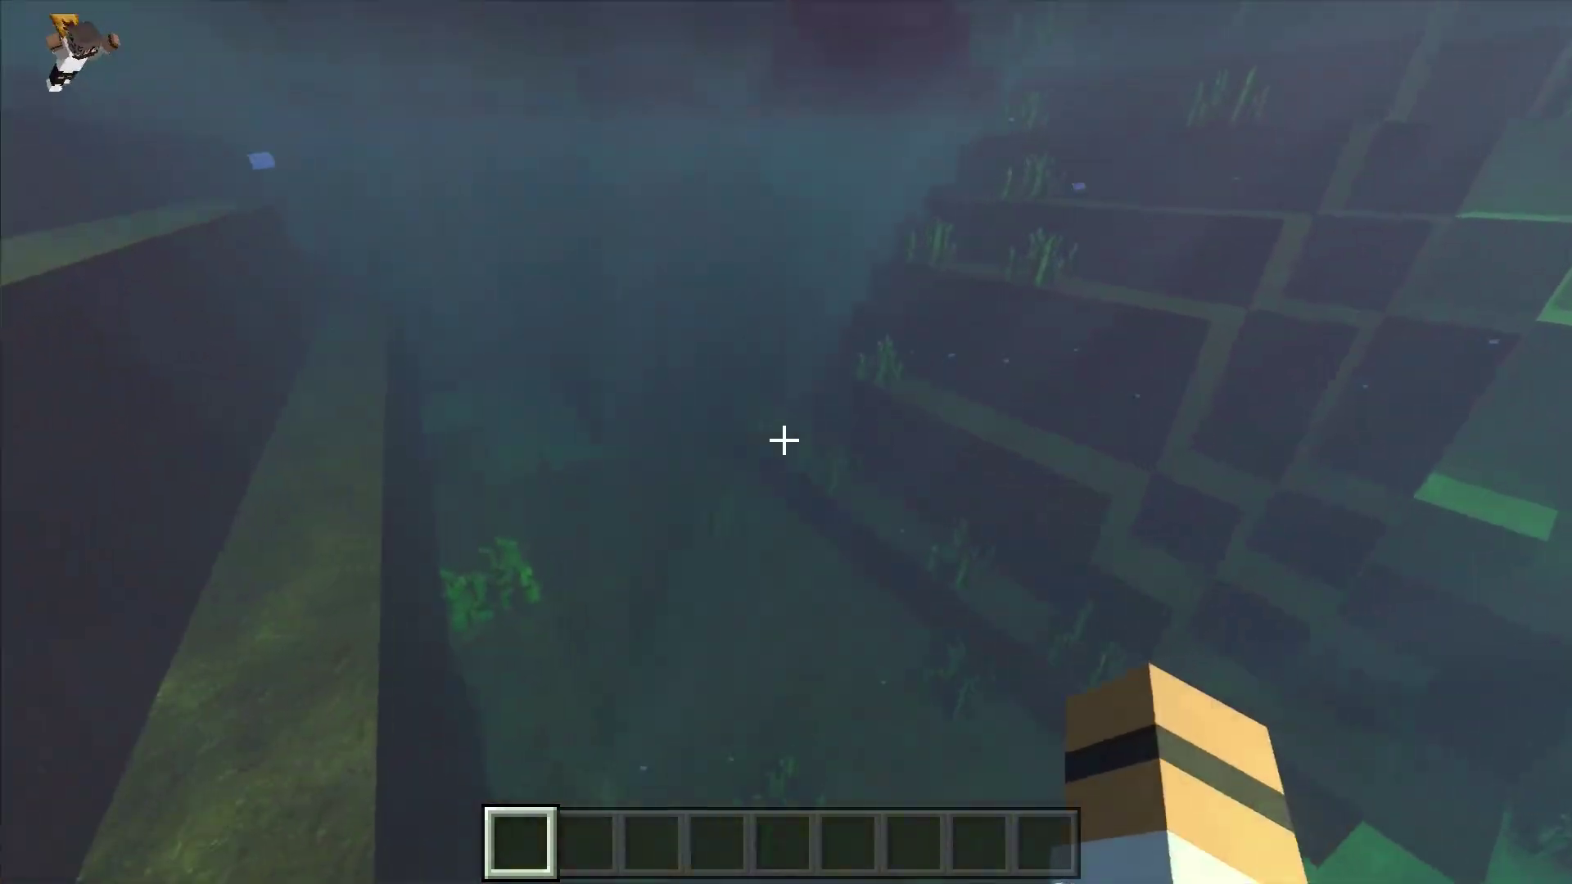
key("w")
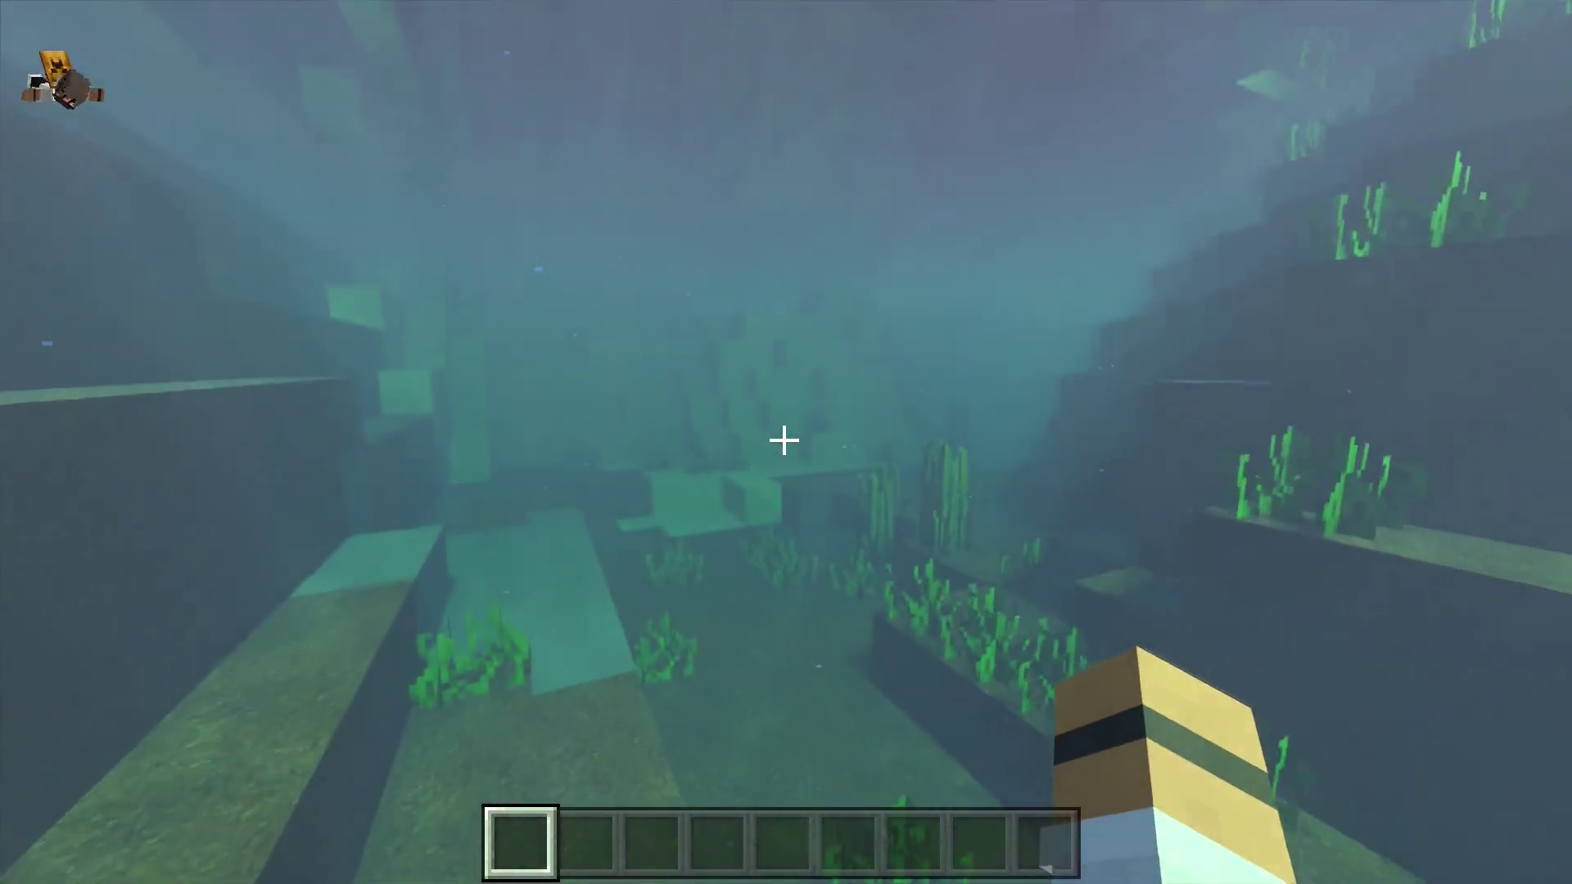
key("w")
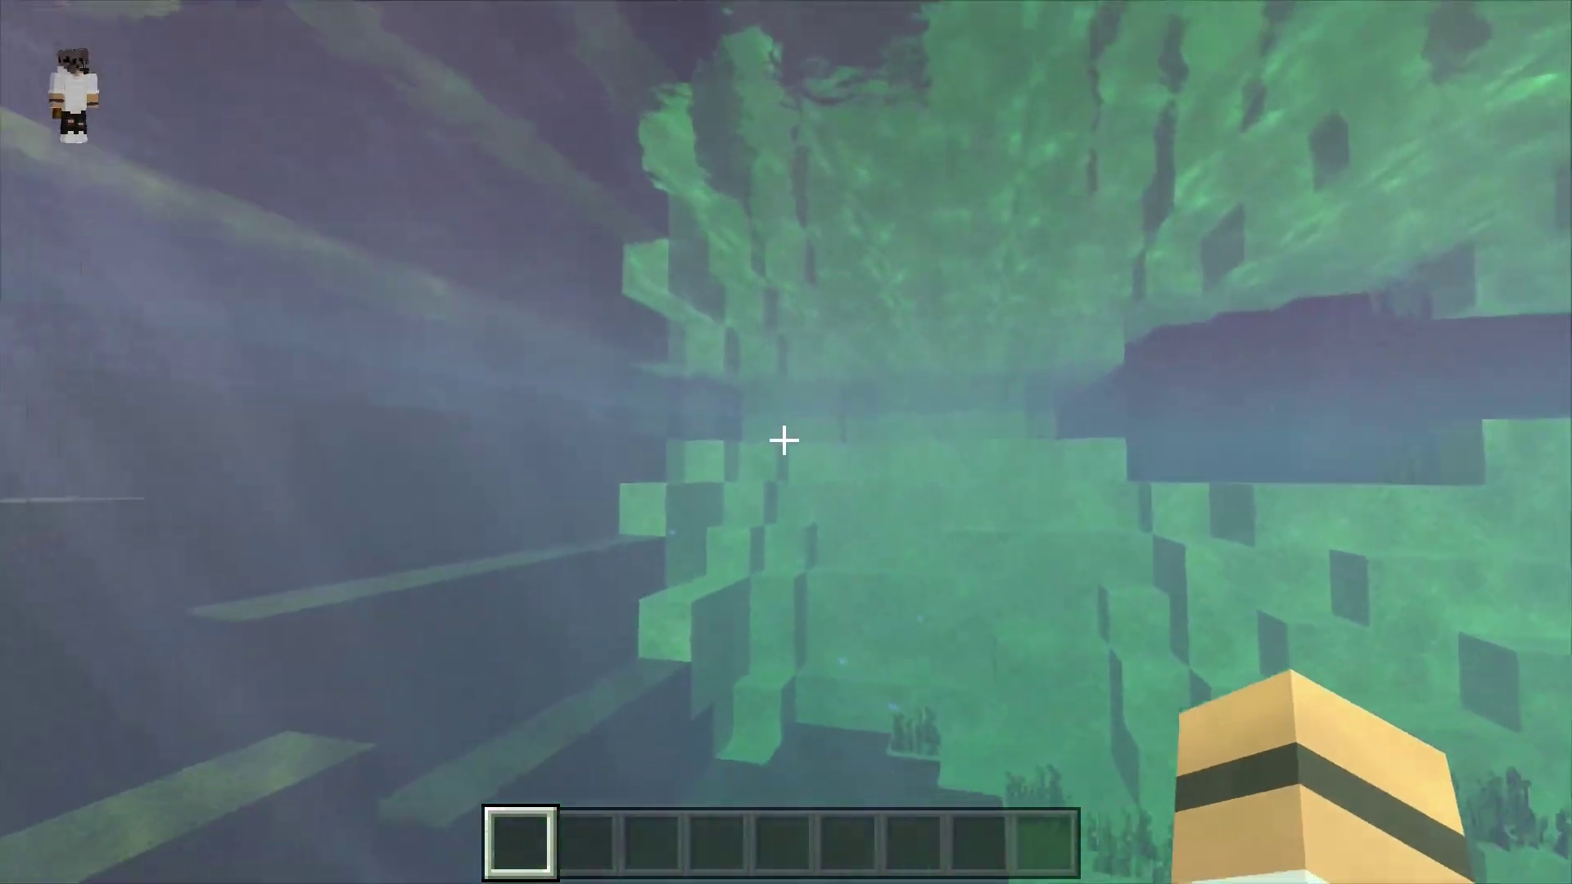
key("w")
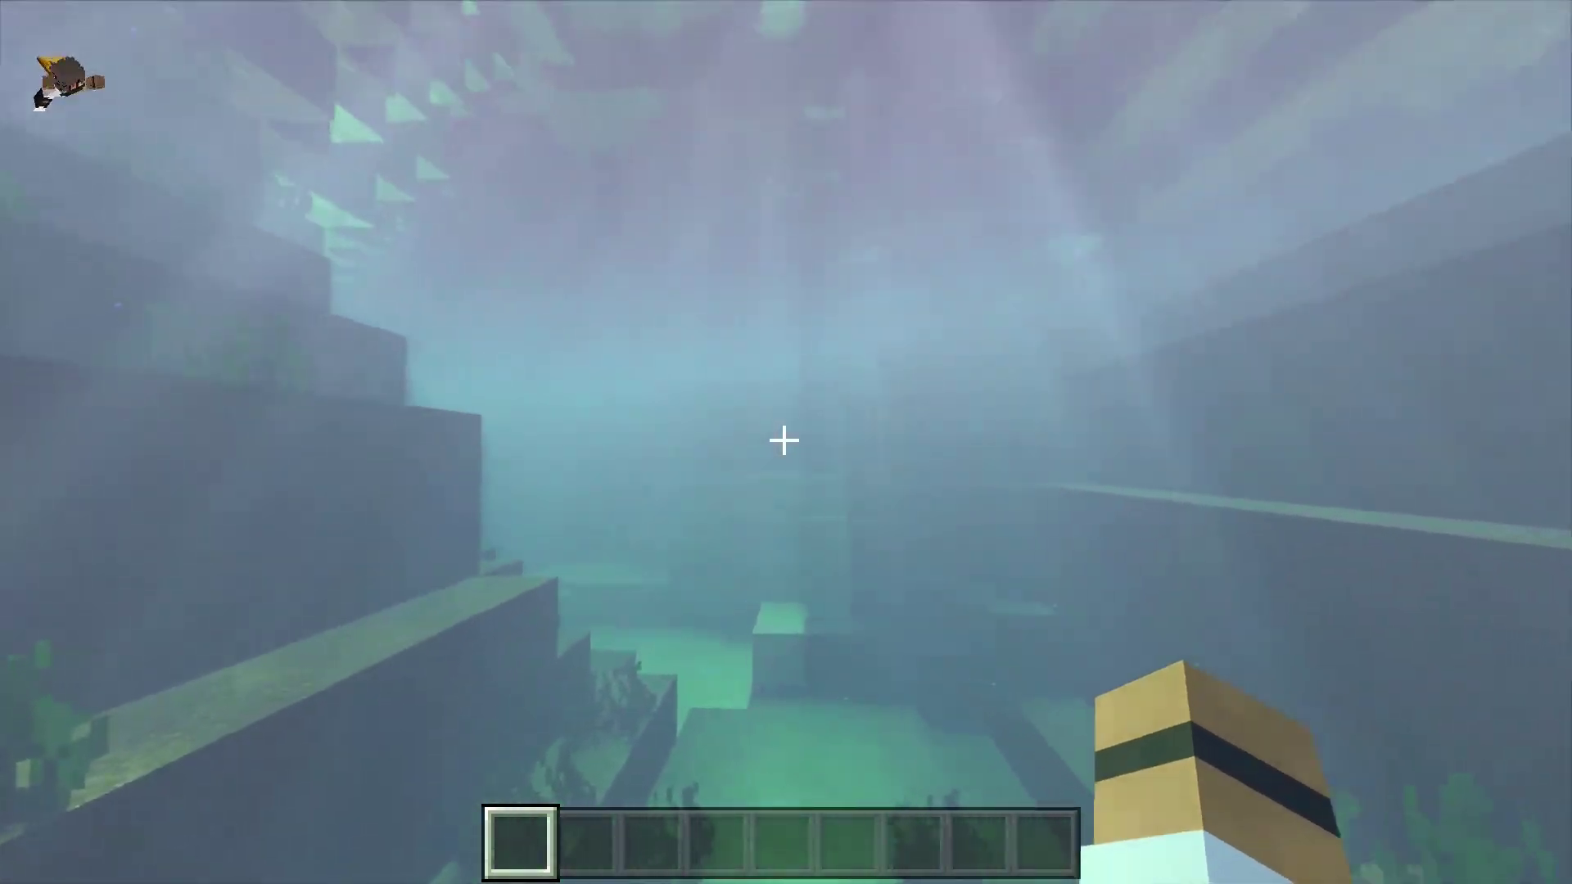
key("w")
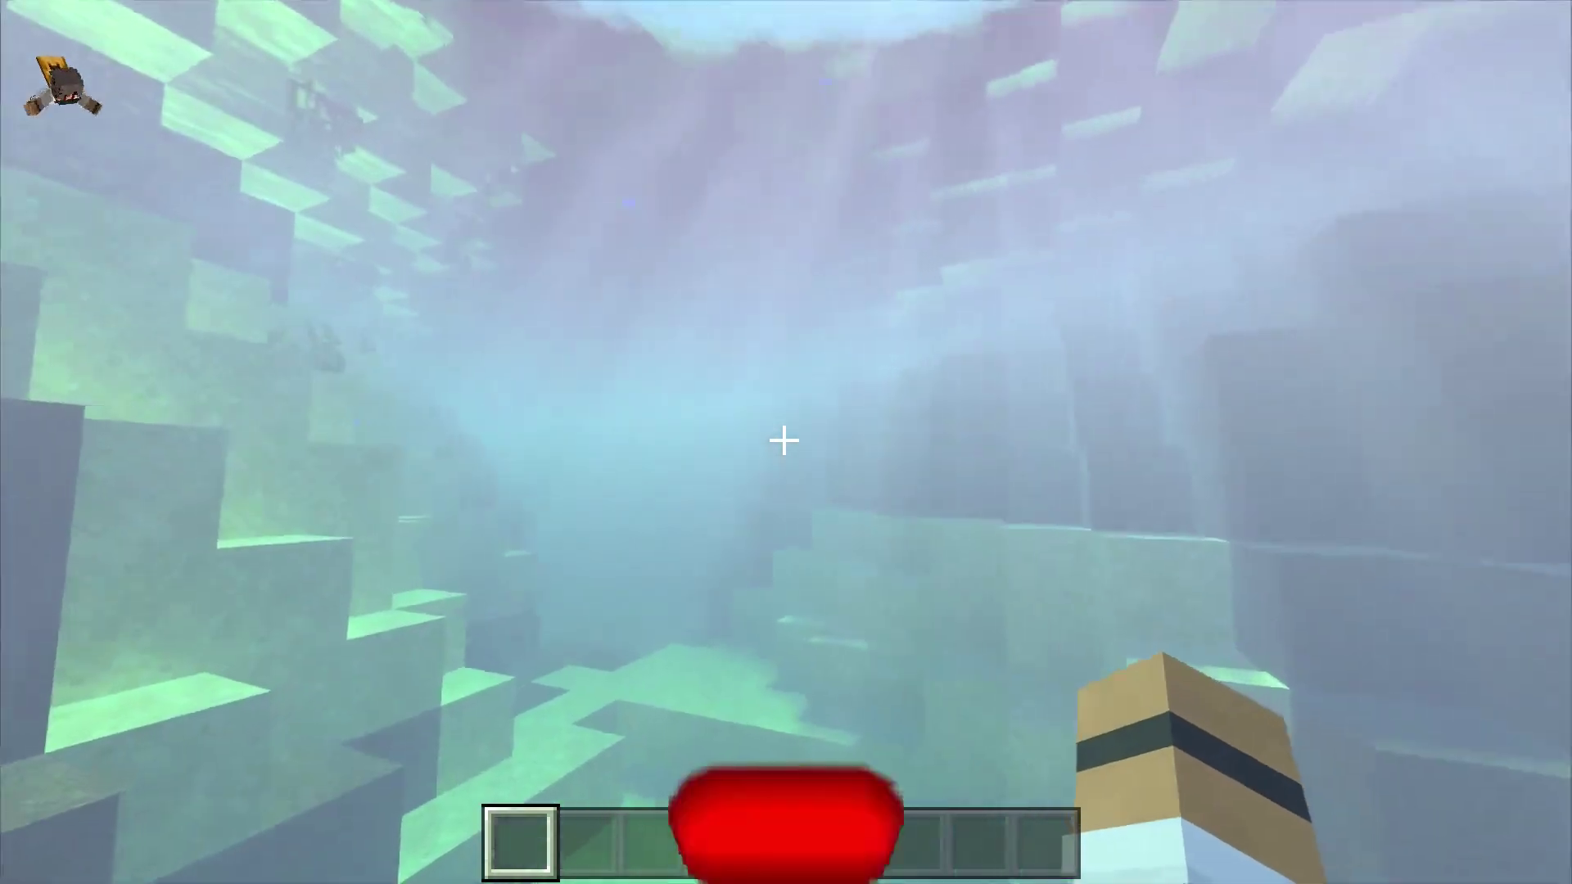
key("w")
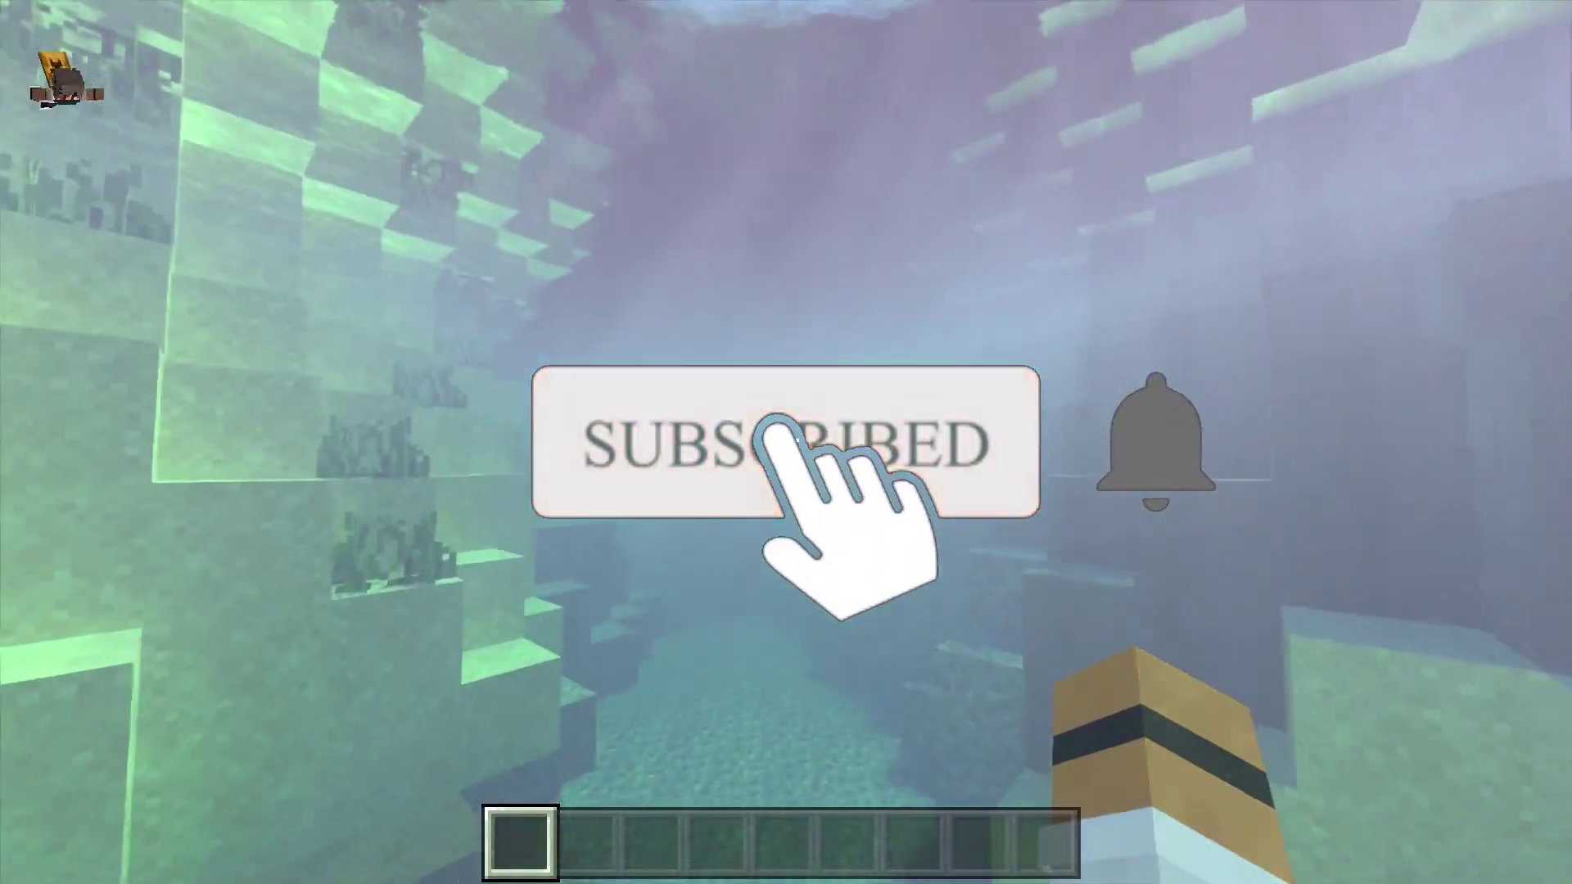
key("w")
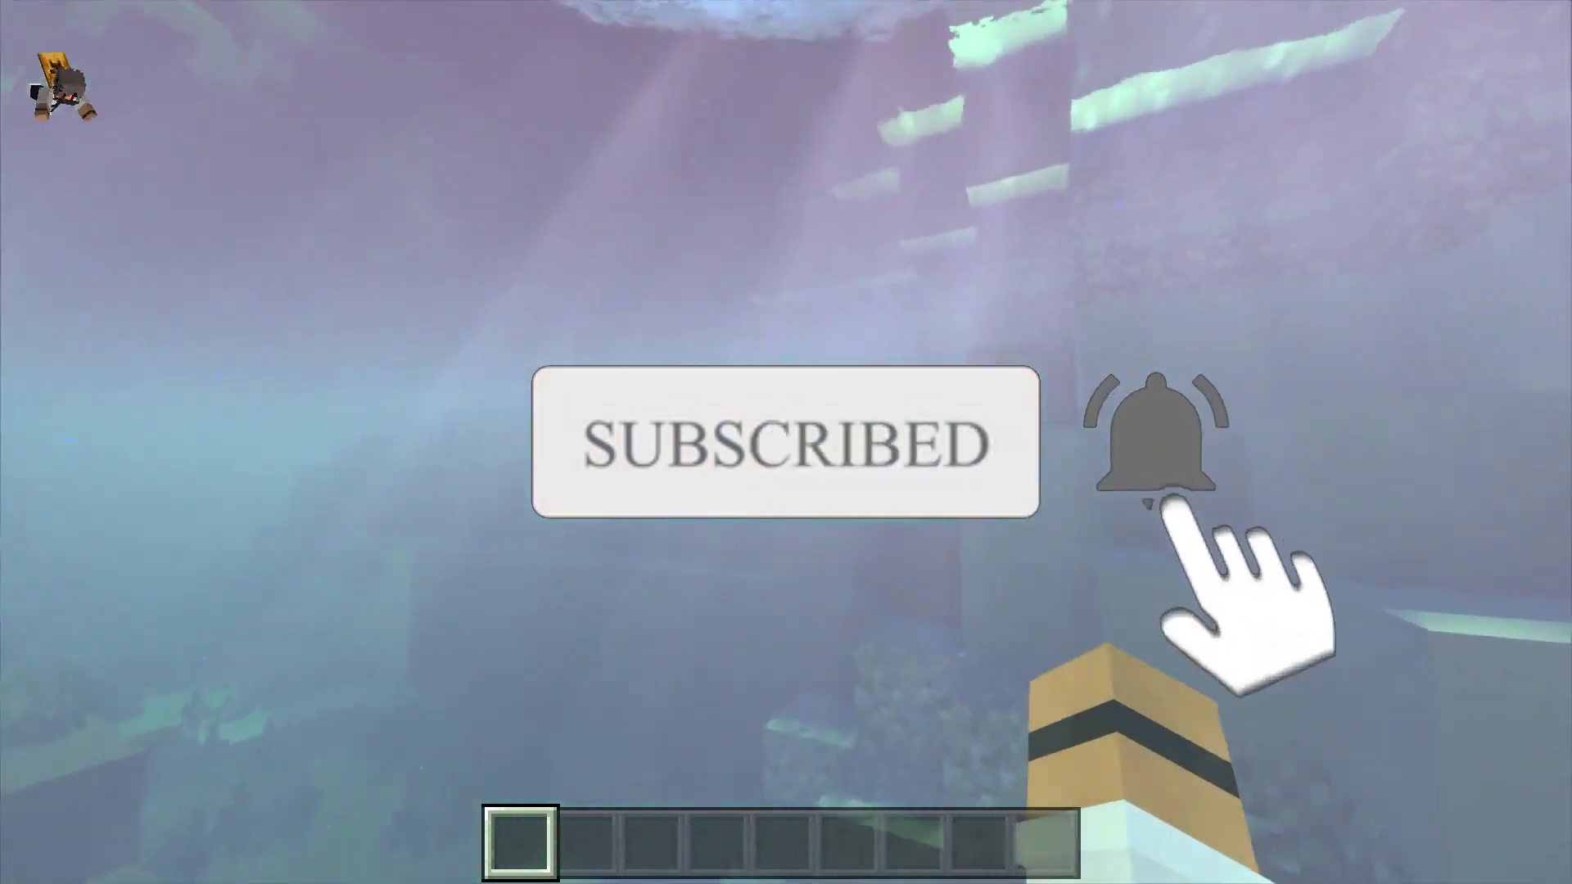
key("w")
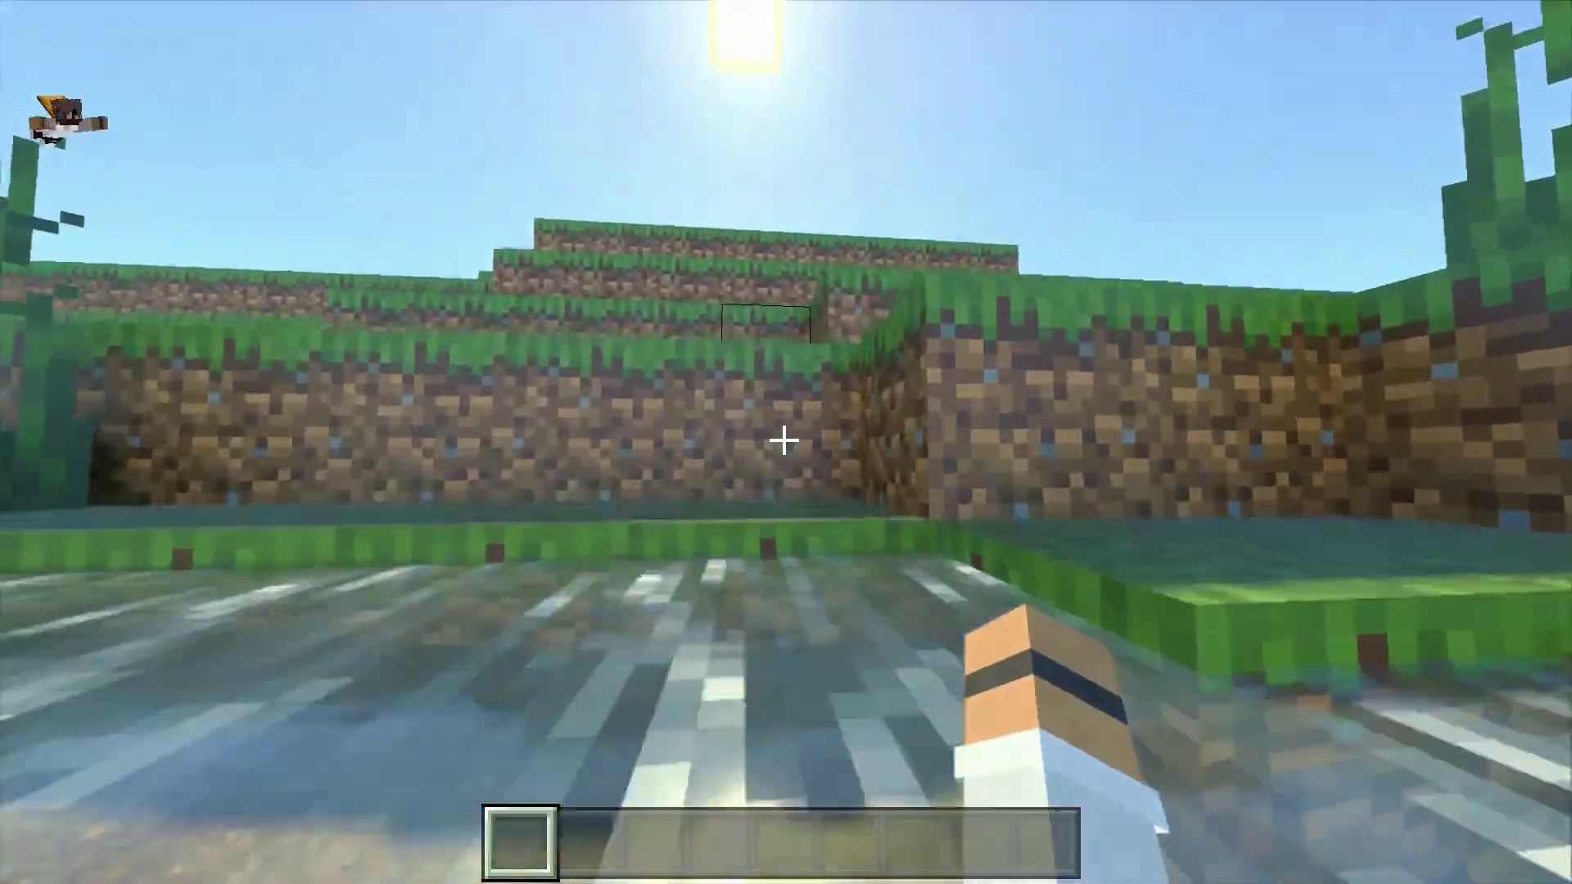
key("w")
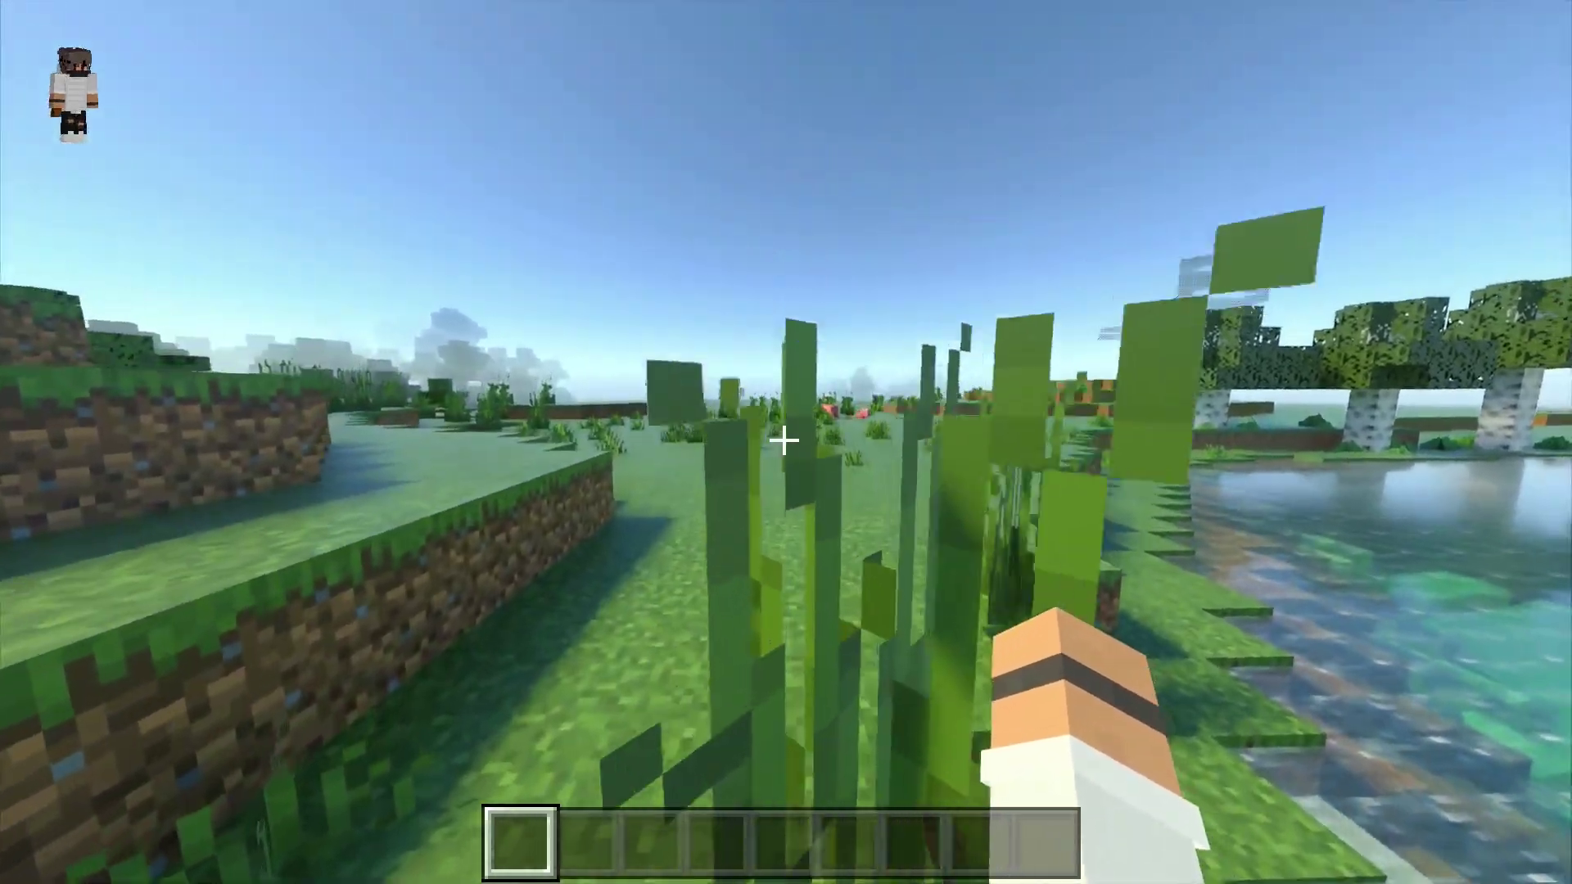
key("w")
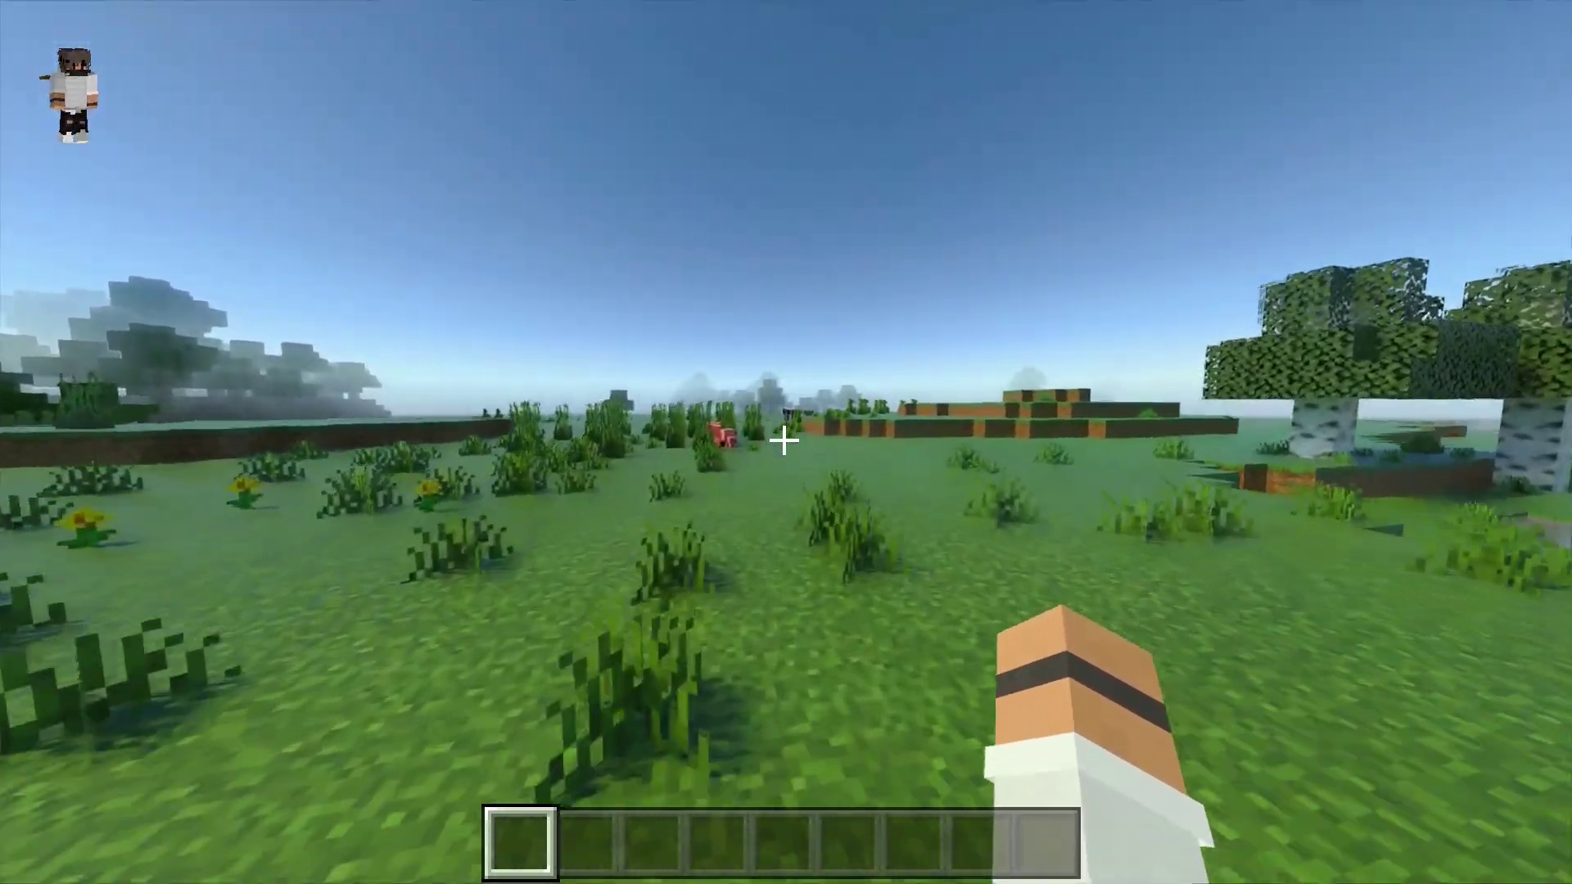
key("w")
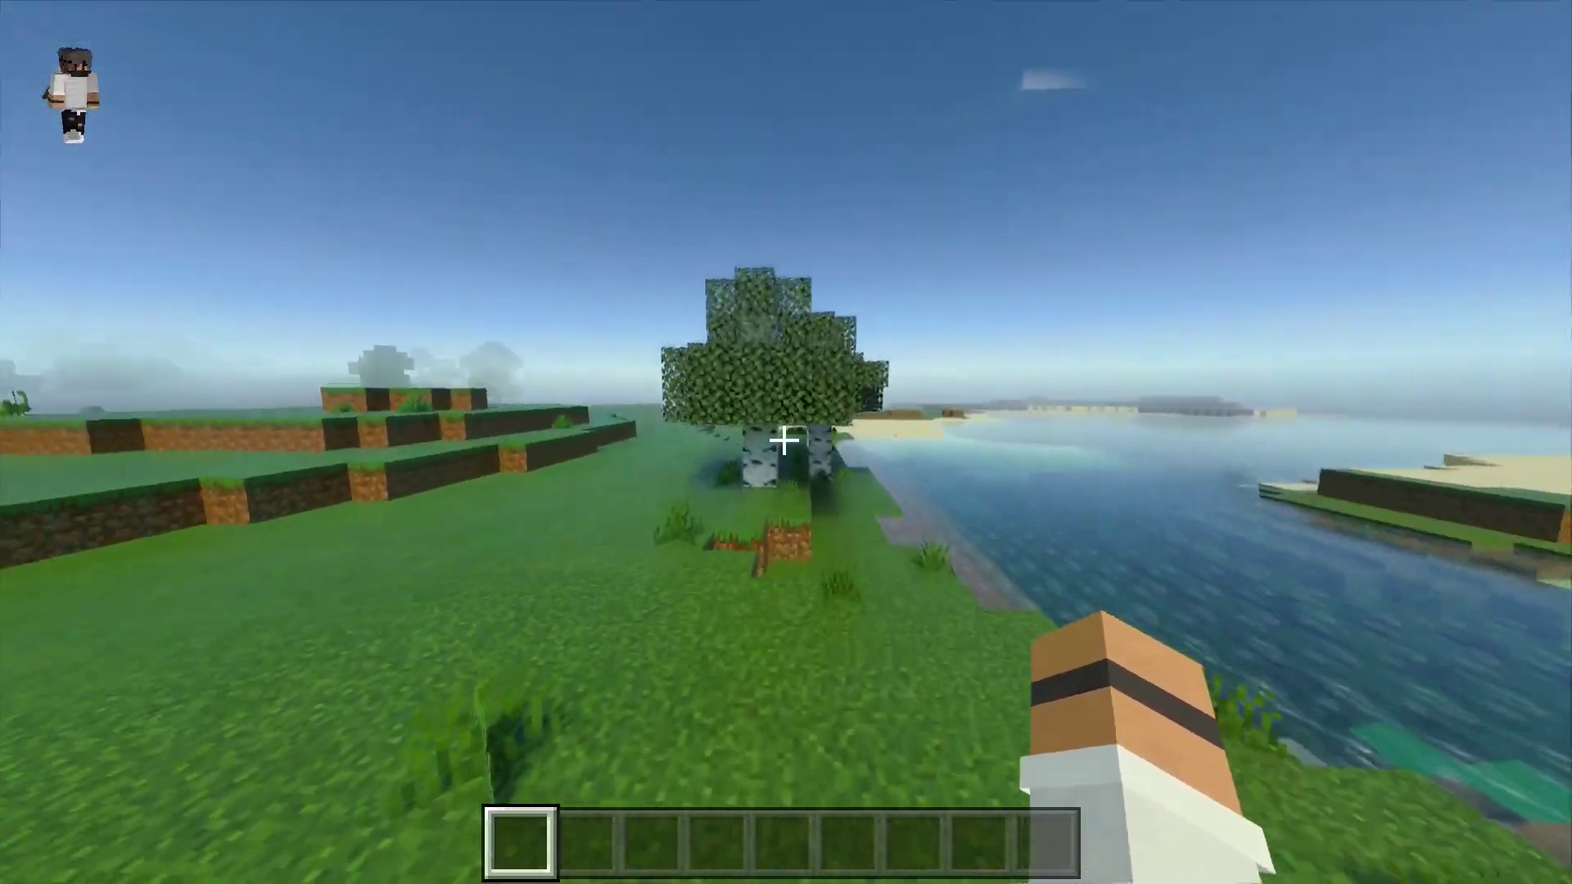
key("F5")
key("F5")
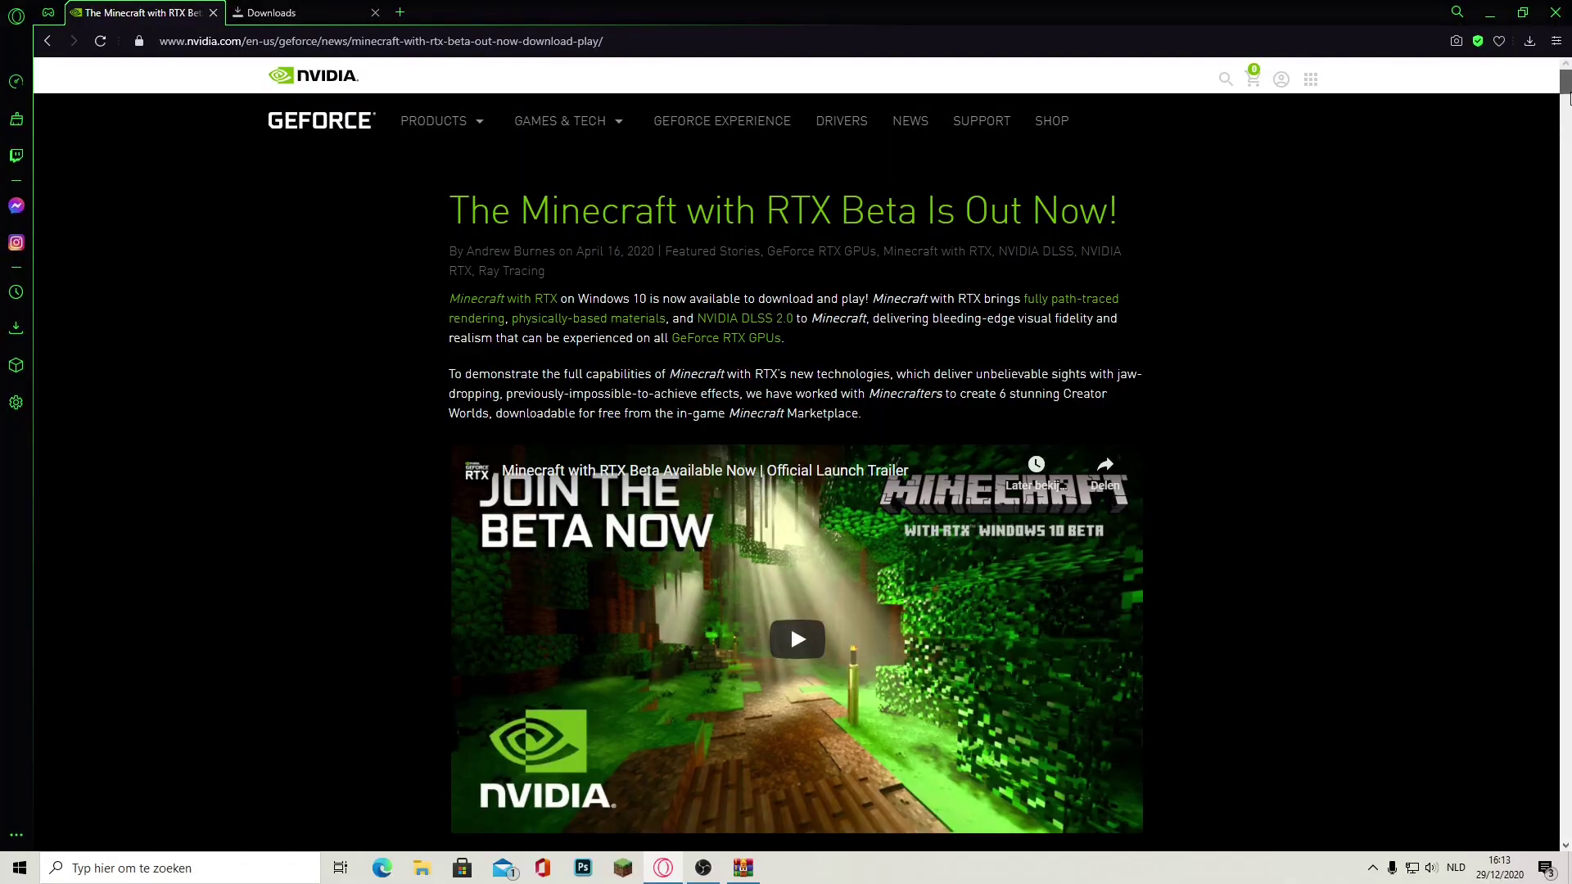
- Scroll the Minecraft with RTX article to the HD Decorative and HD Foundational pack paragraph
scroll(1425, 191, "down", 3)
left_click(1564, 366)
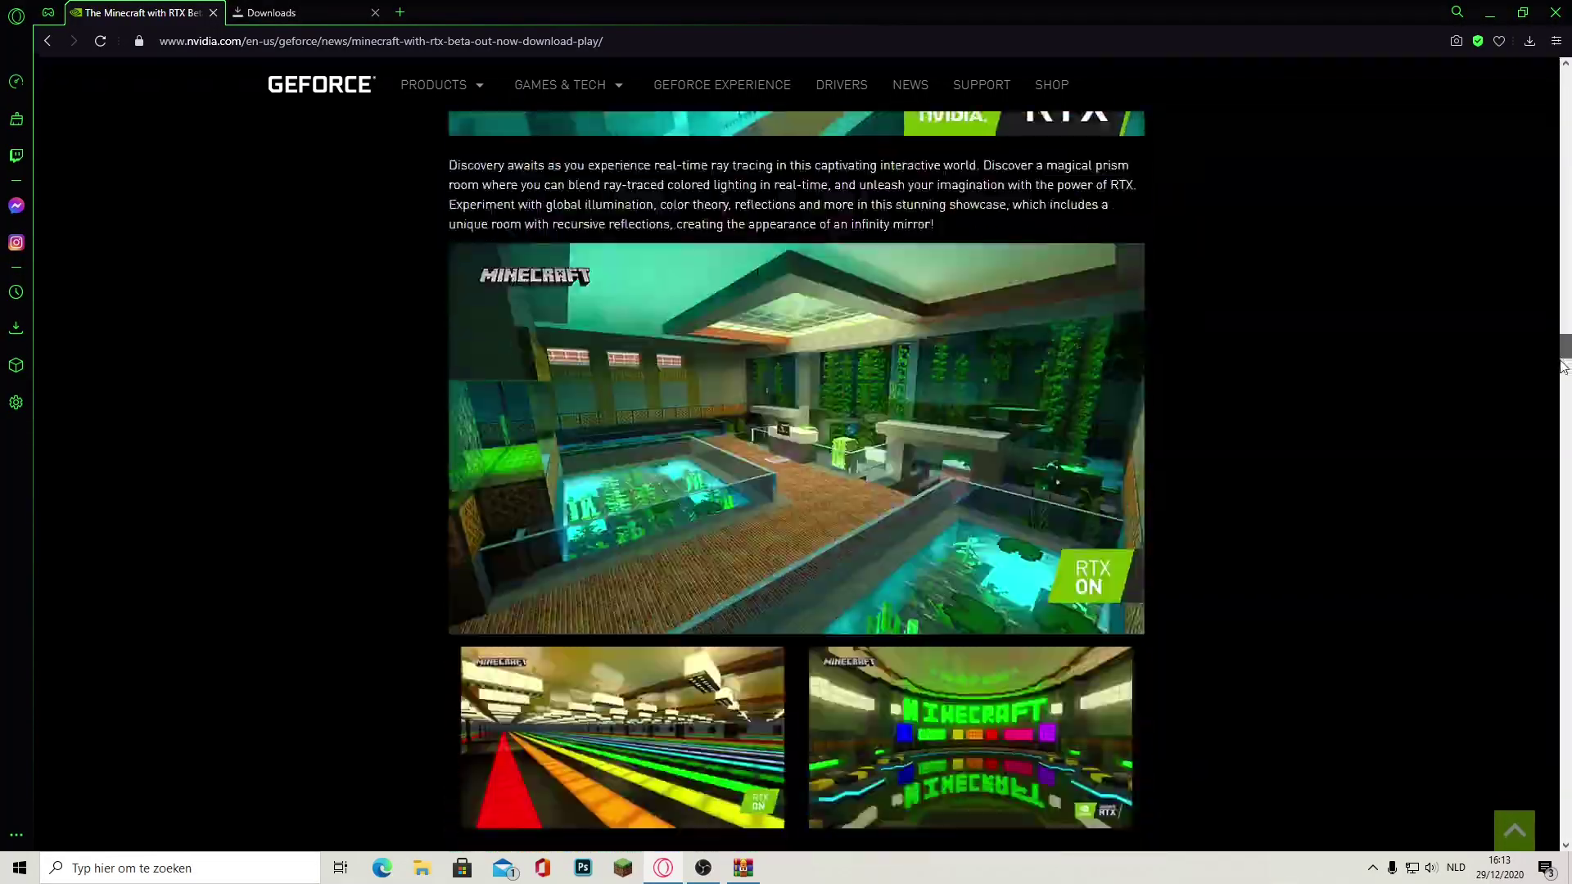
left_click_drag(1564, 366, 1564, 522)
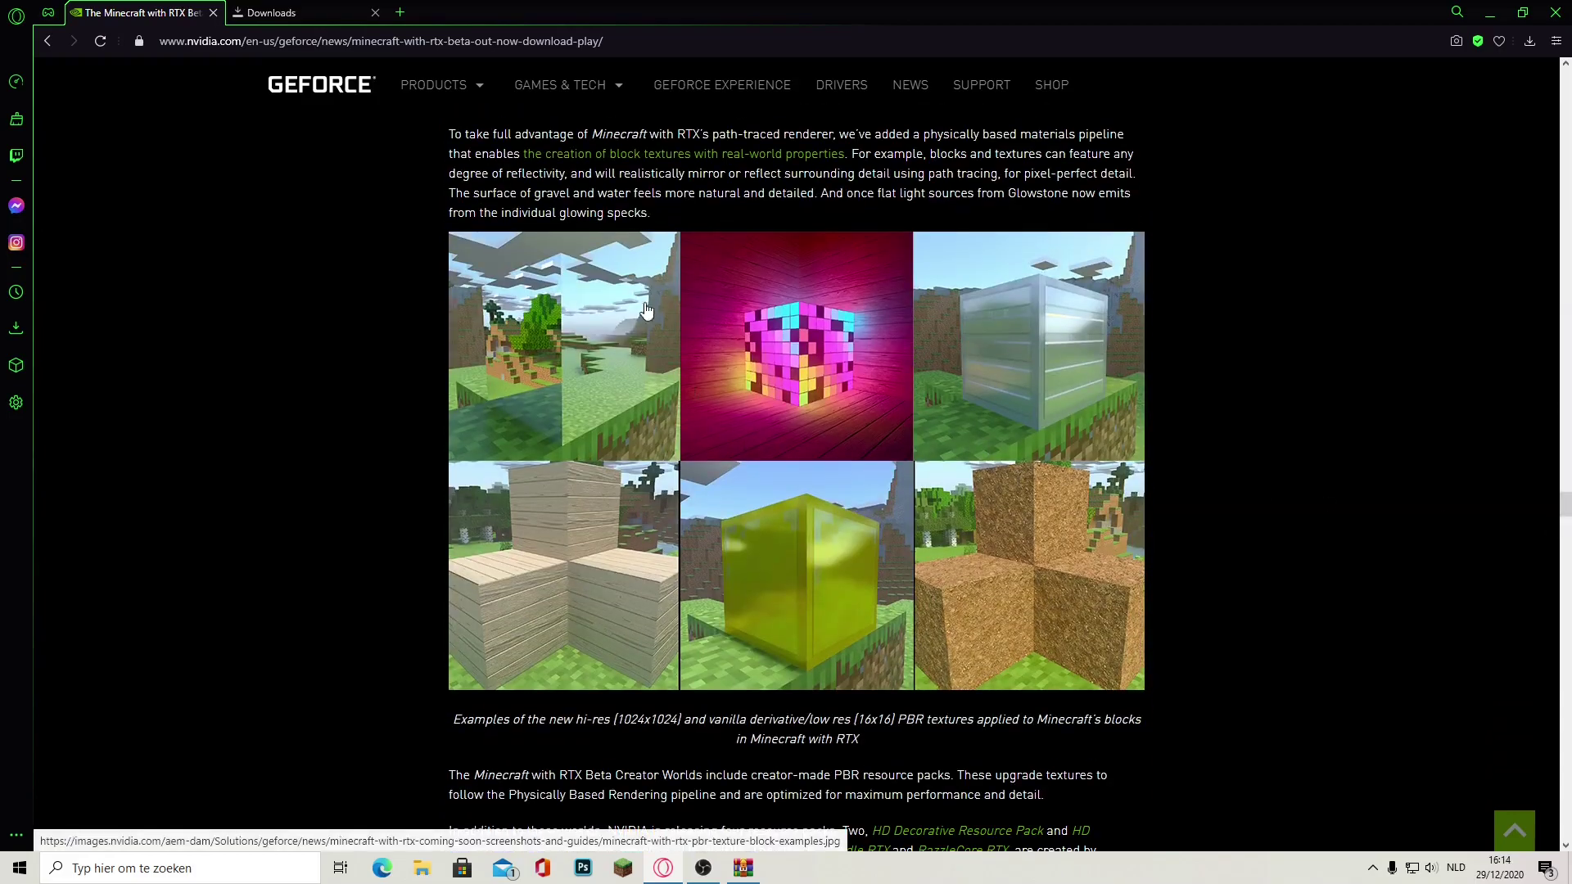
scroll(837, 434, "down", 3)
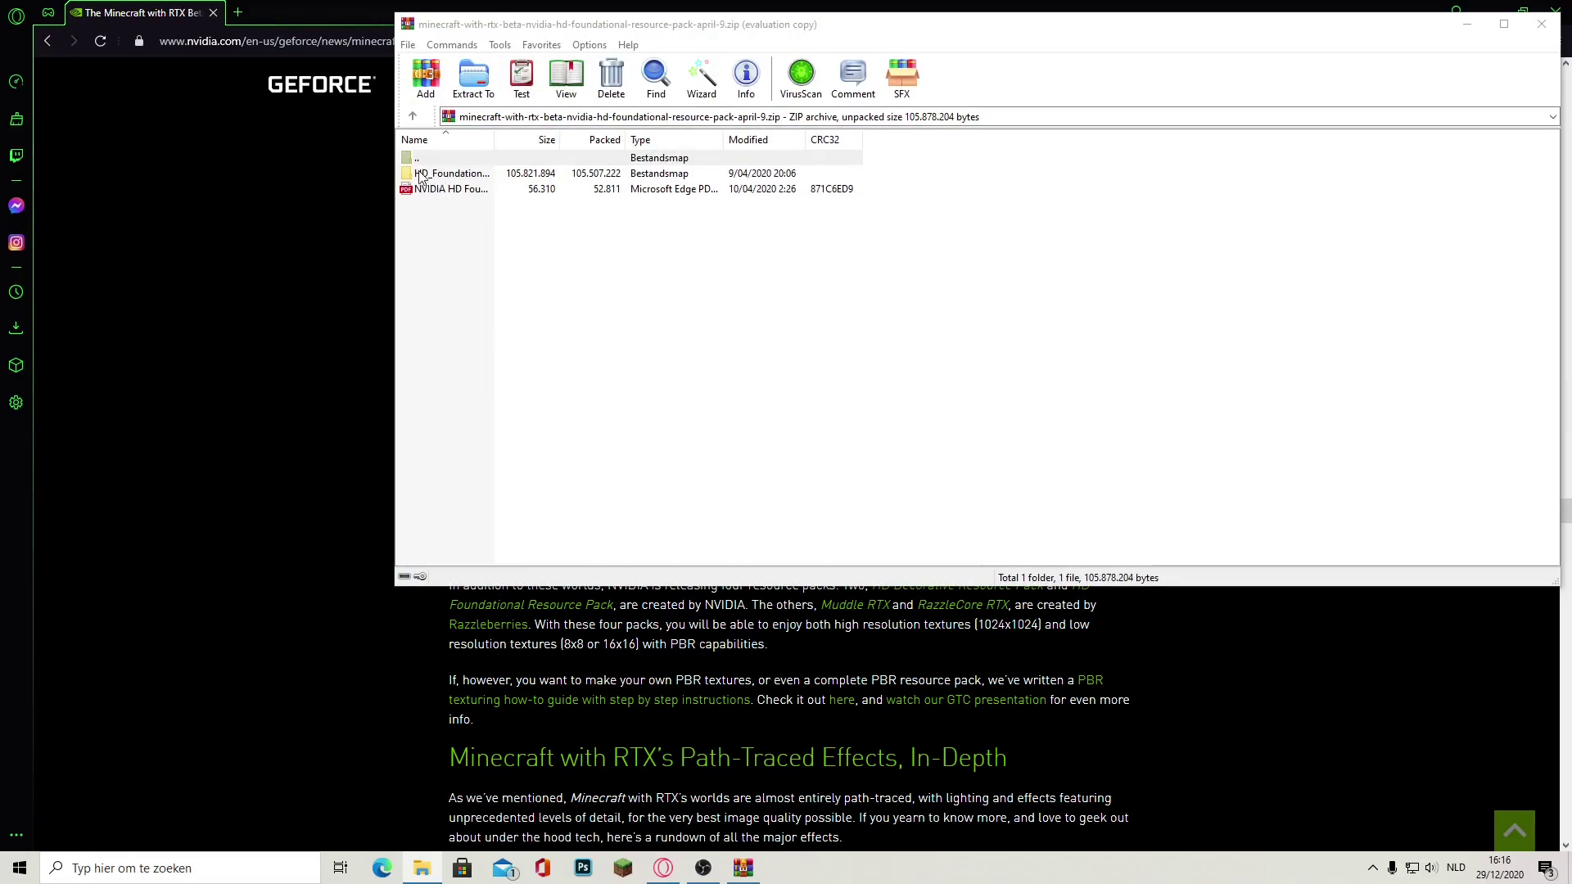
- Select the HD_Foundational_Resource_Pack folder in the WinRAR archive
left_click(420, 174)
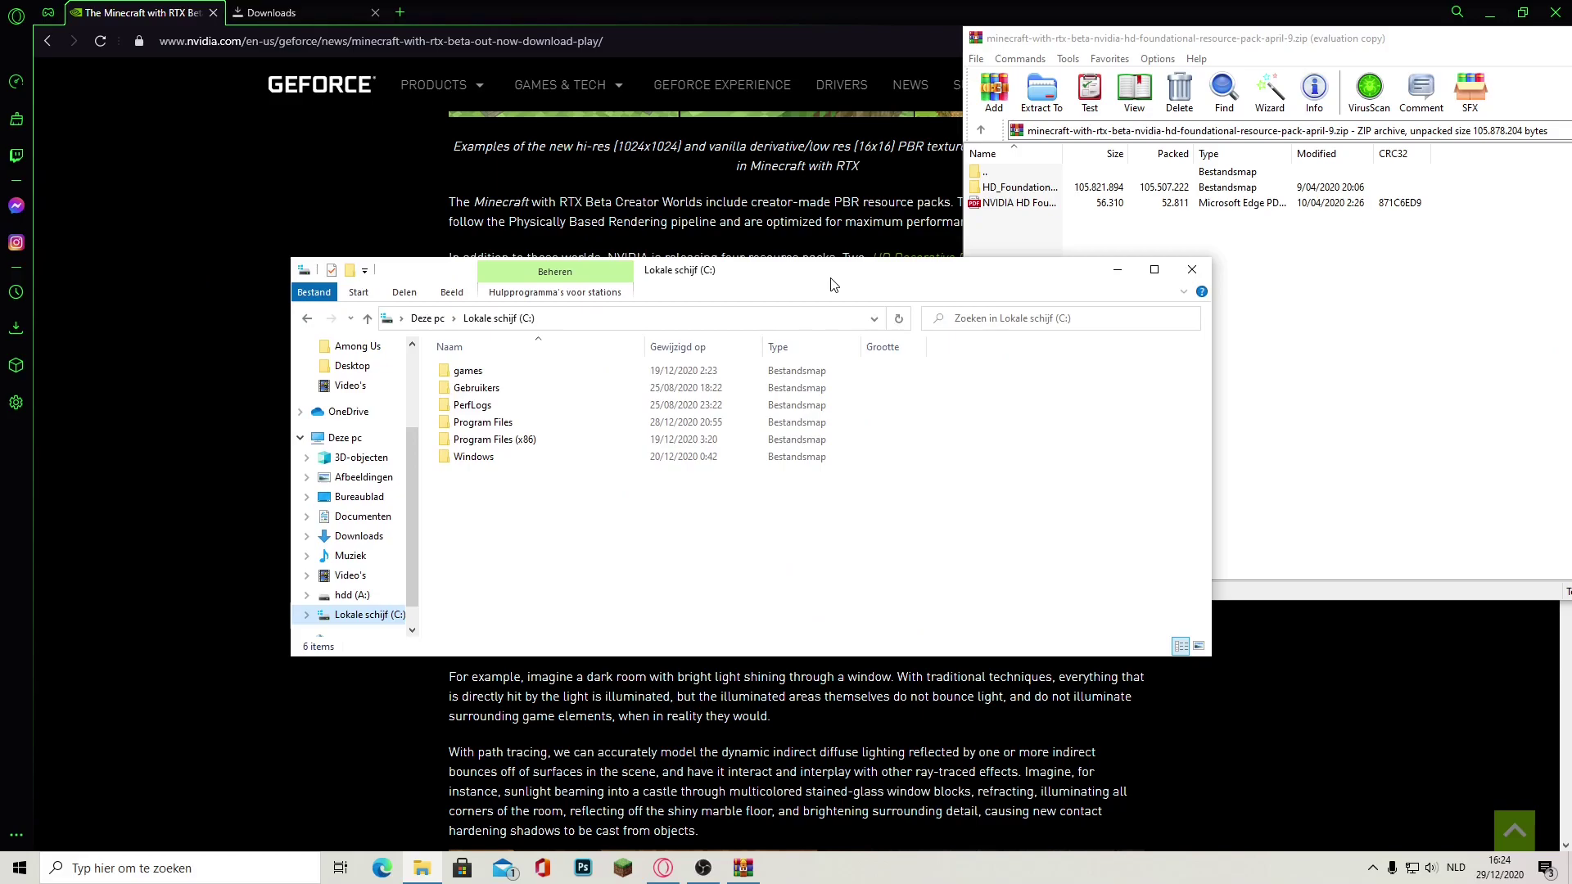
- Open Gebruikers, then the user's folder, and turn on Verborgen items to reveal AppData
double_click(477, 388)
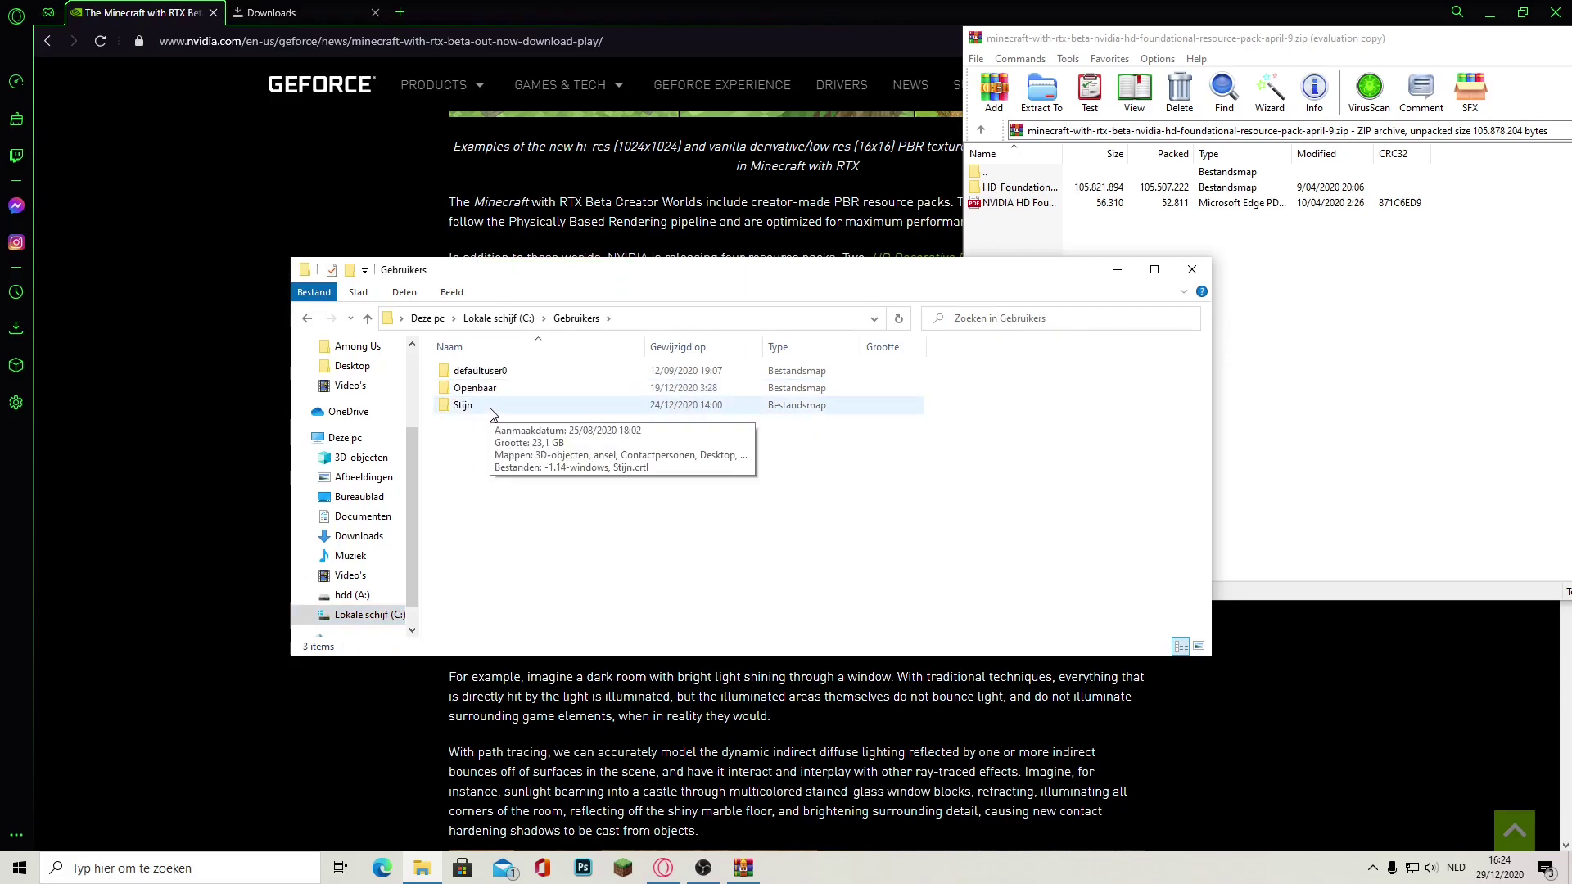
double_click(493, 409)
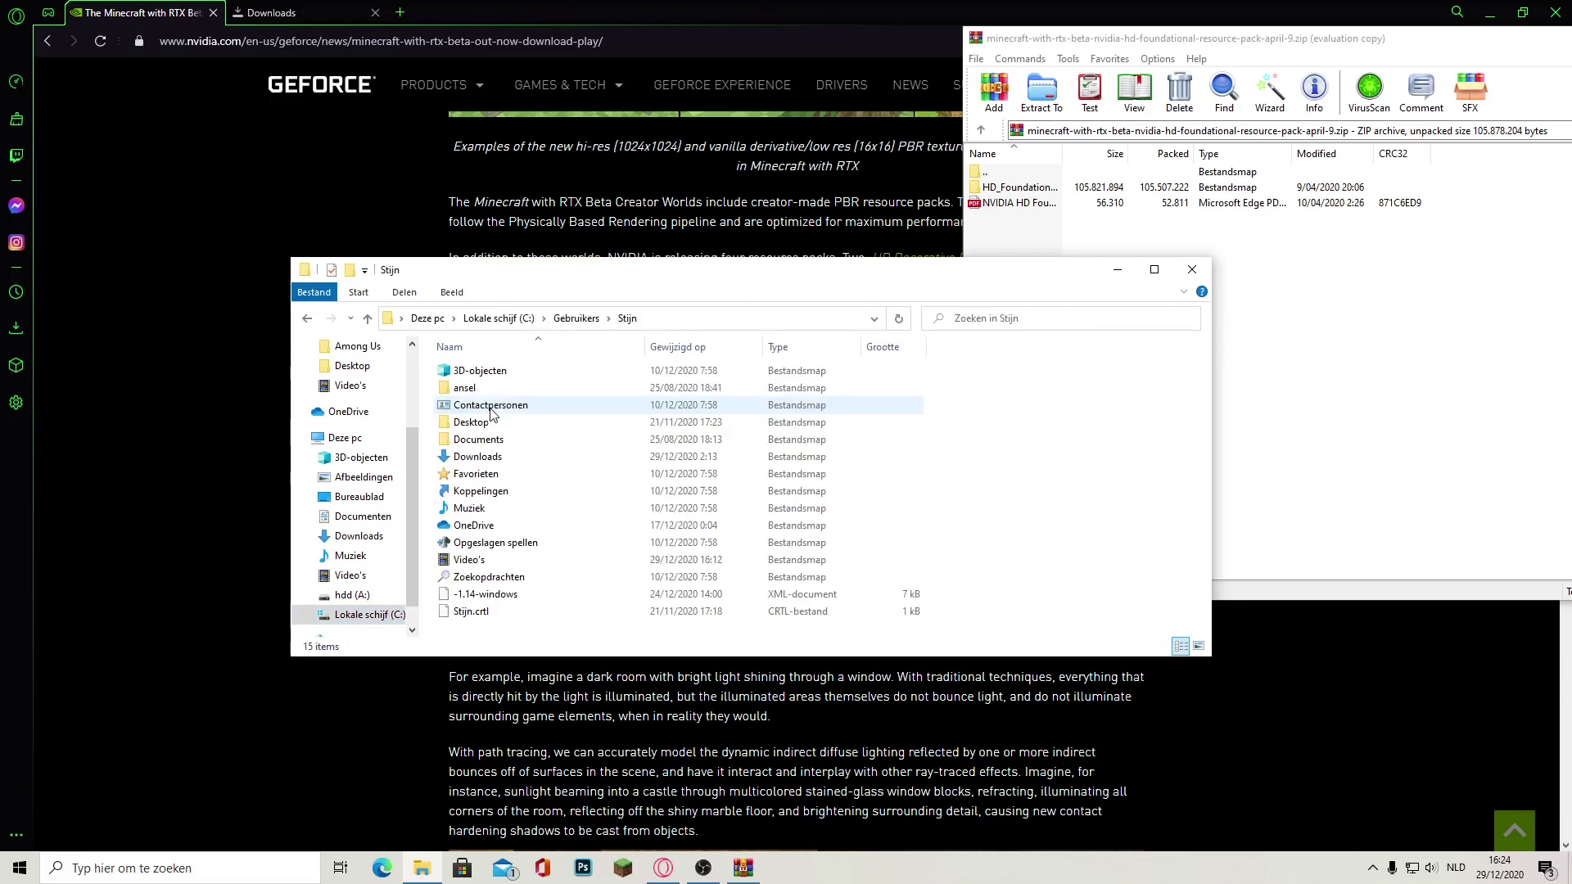
left_click(464, 295)
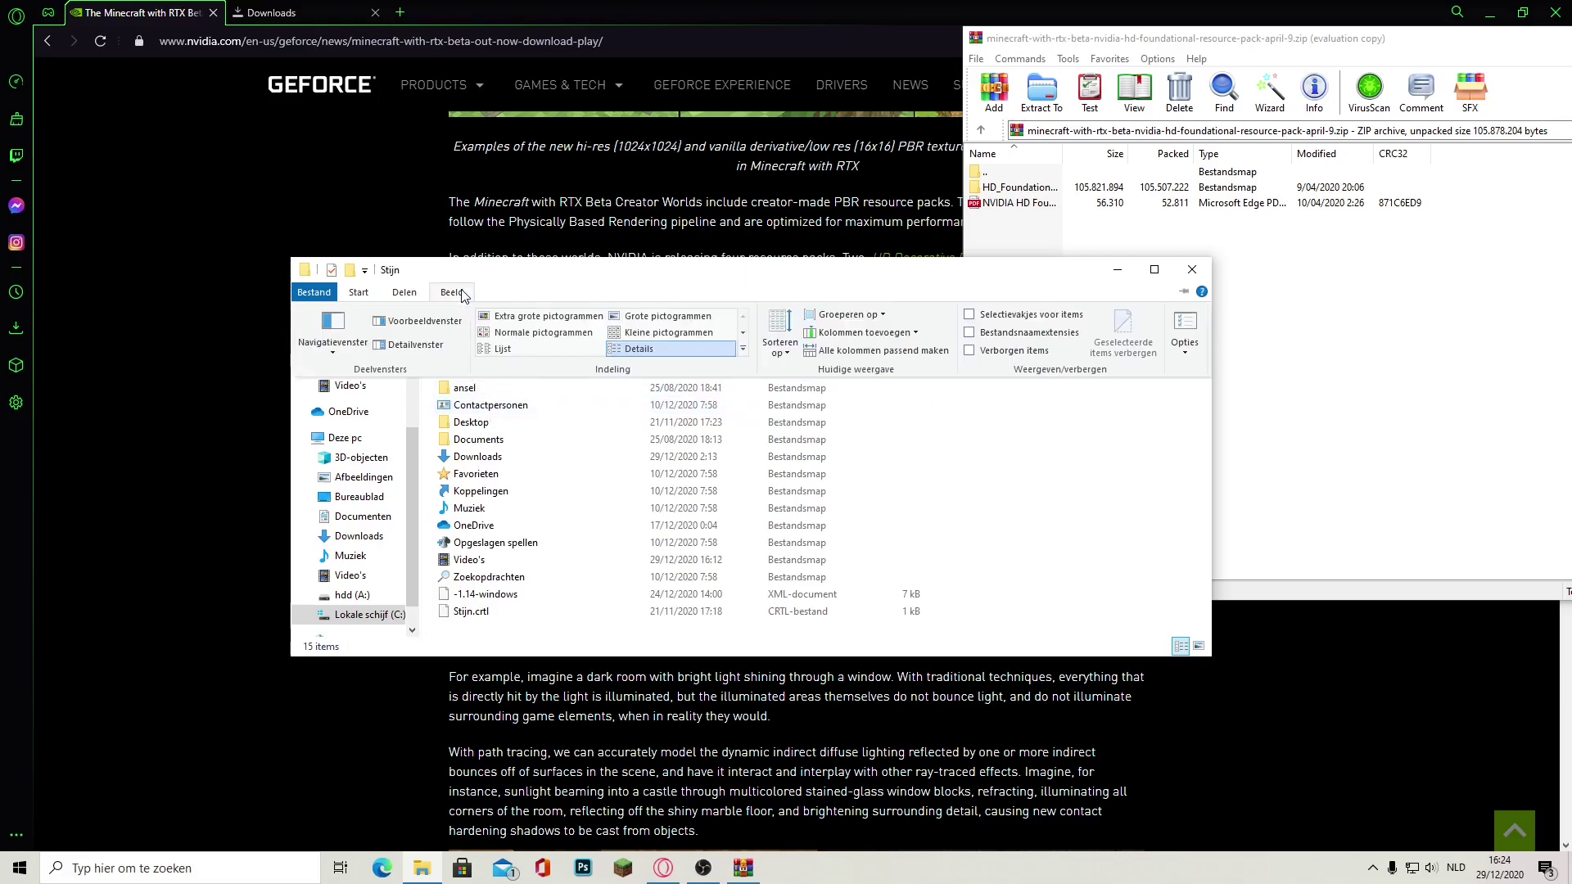
left_click(969, 352)
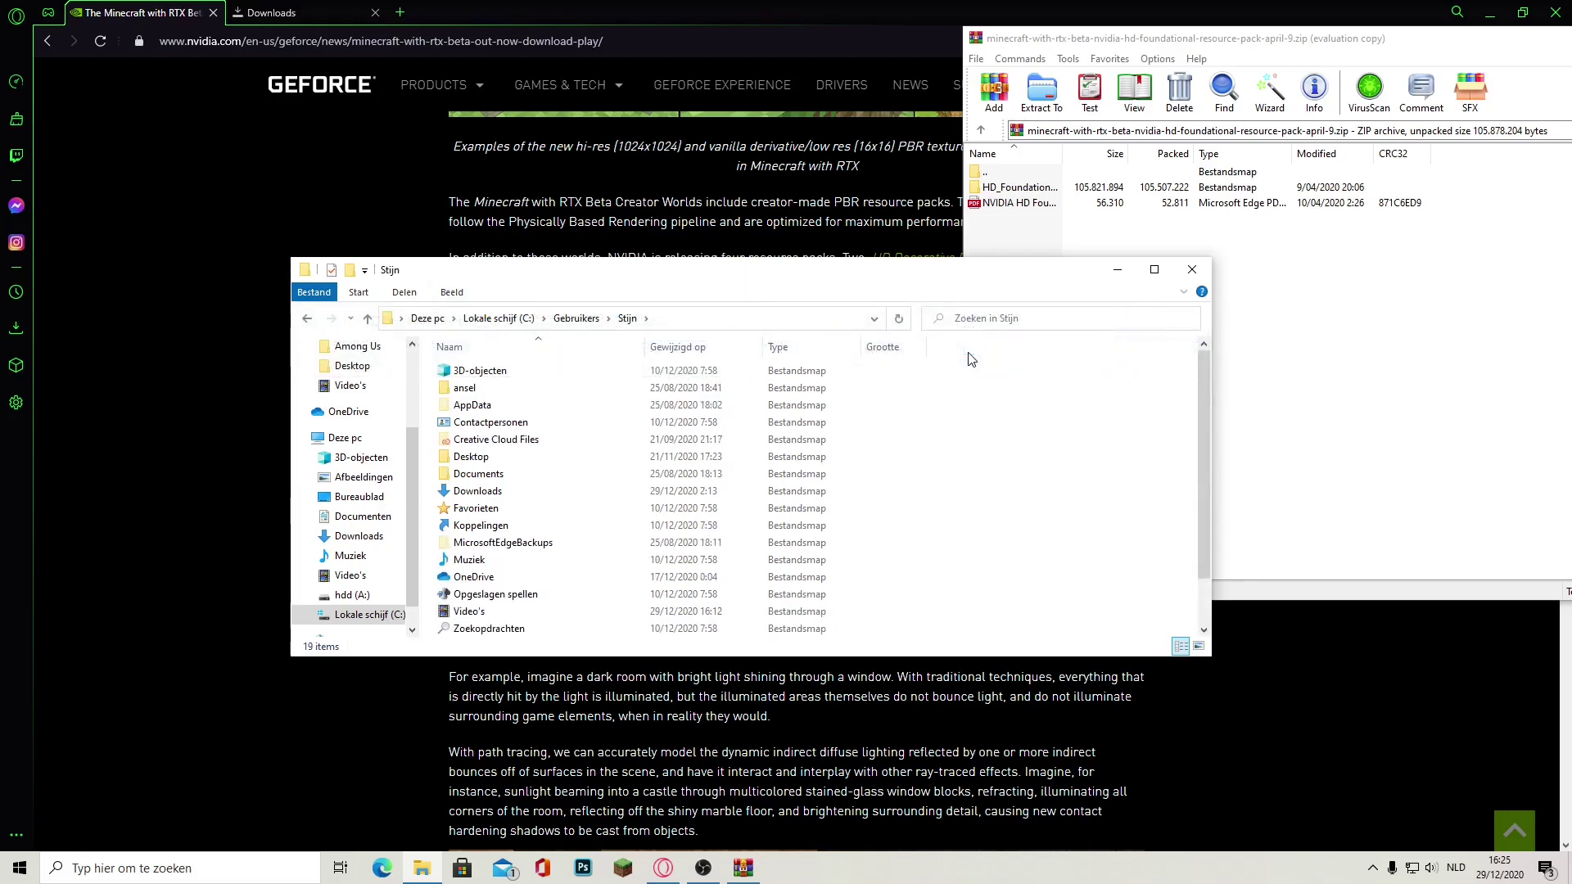
- Go into AppData > Local > Packages
double_click(499, 411)
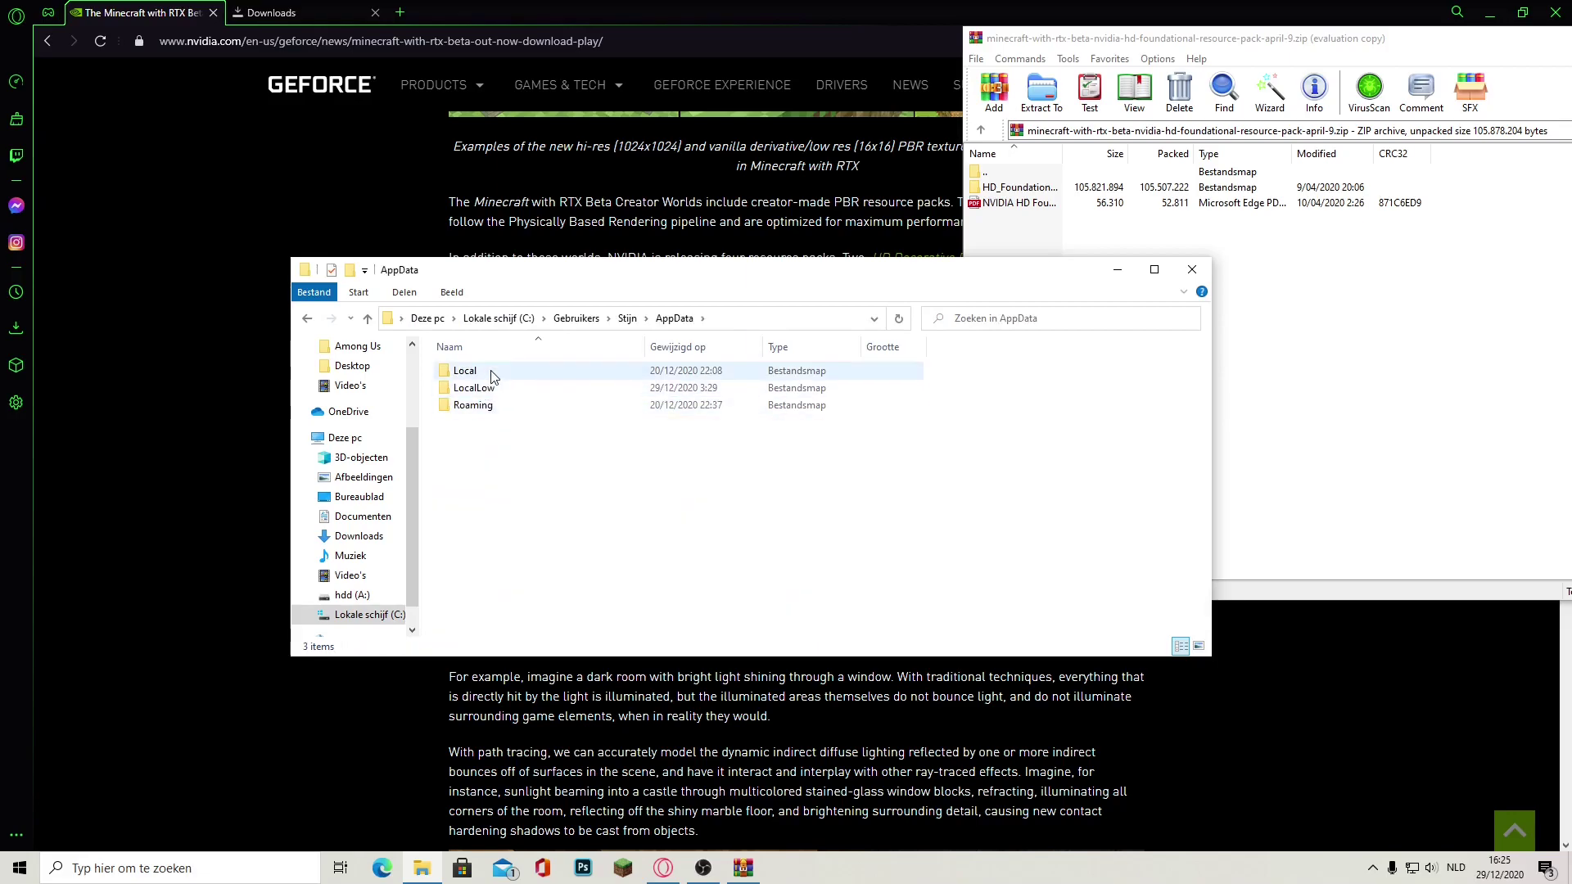
double_click(491, 373)
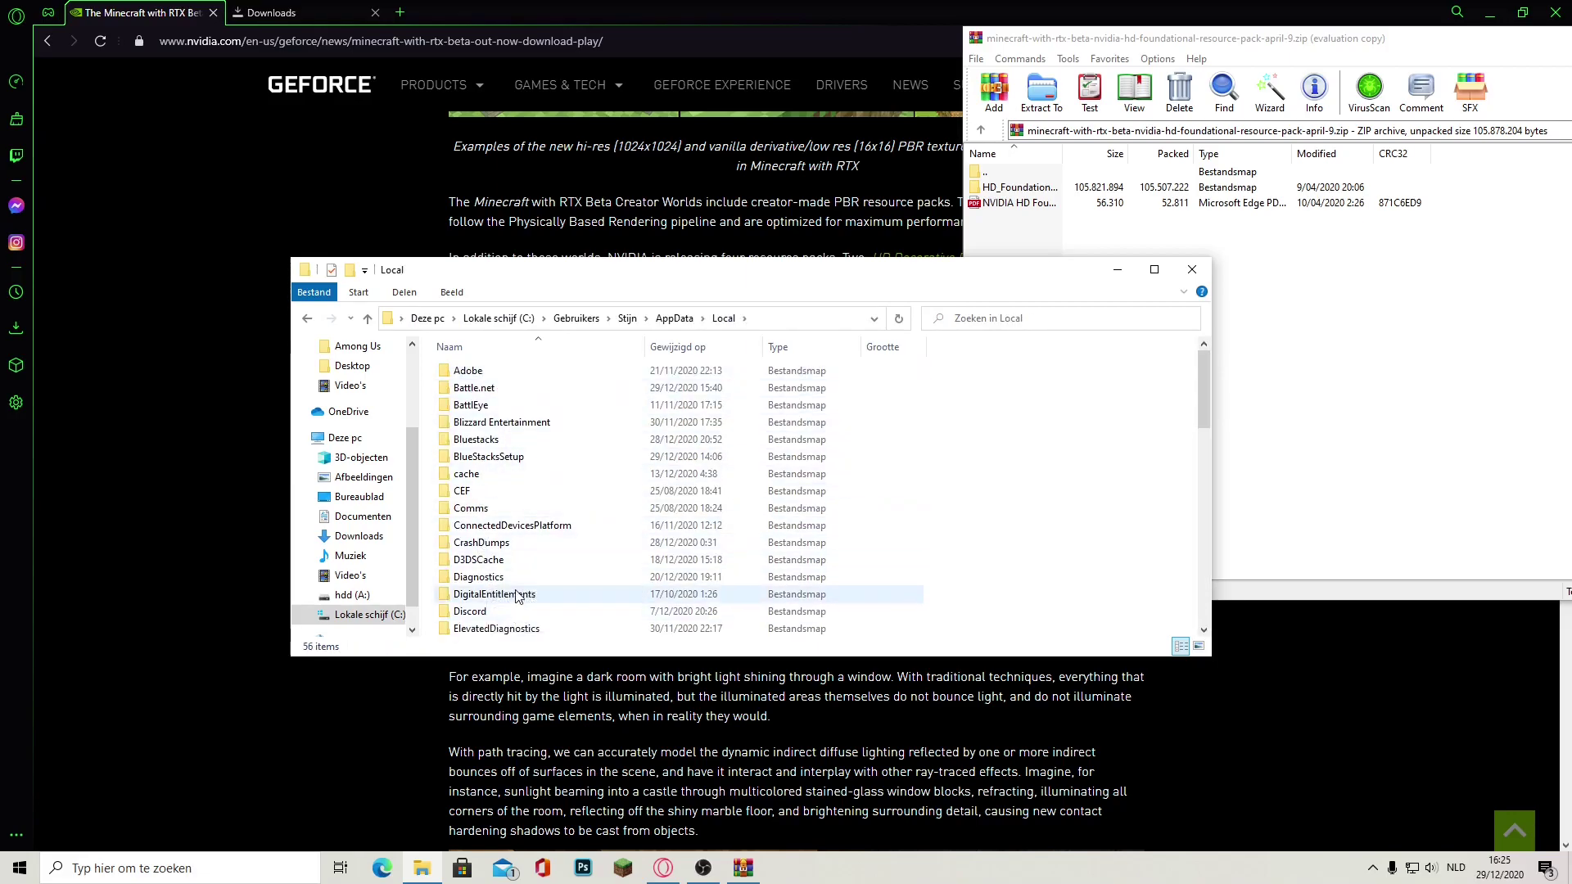
scroll(518, 596, "down", 5)
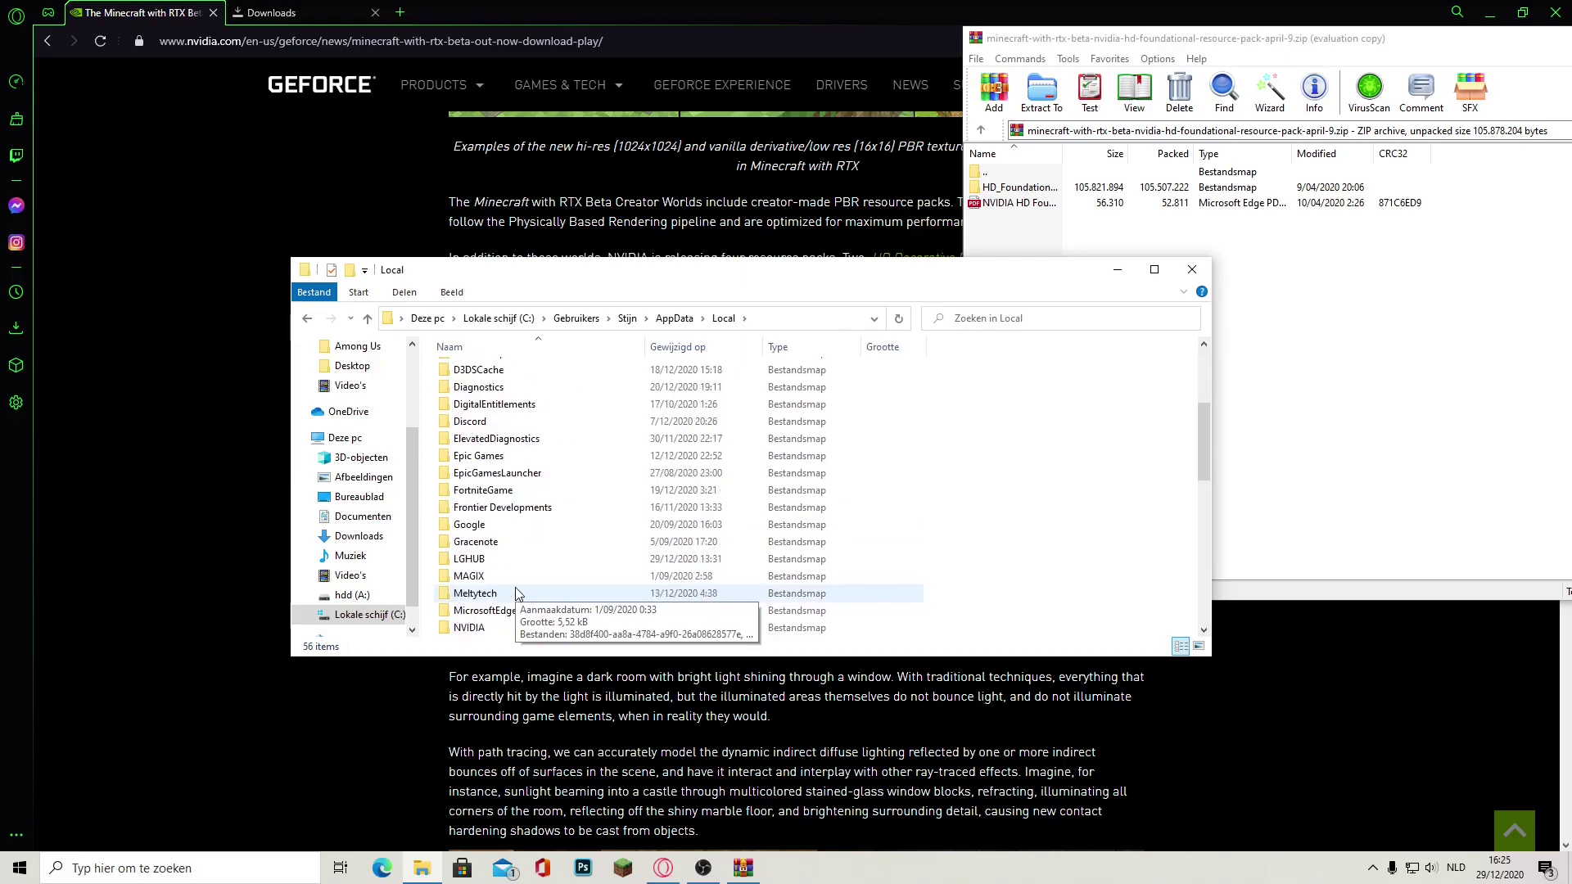
scroll(518, 595, "down", 2)
scroll(518, 596, "down", 1)
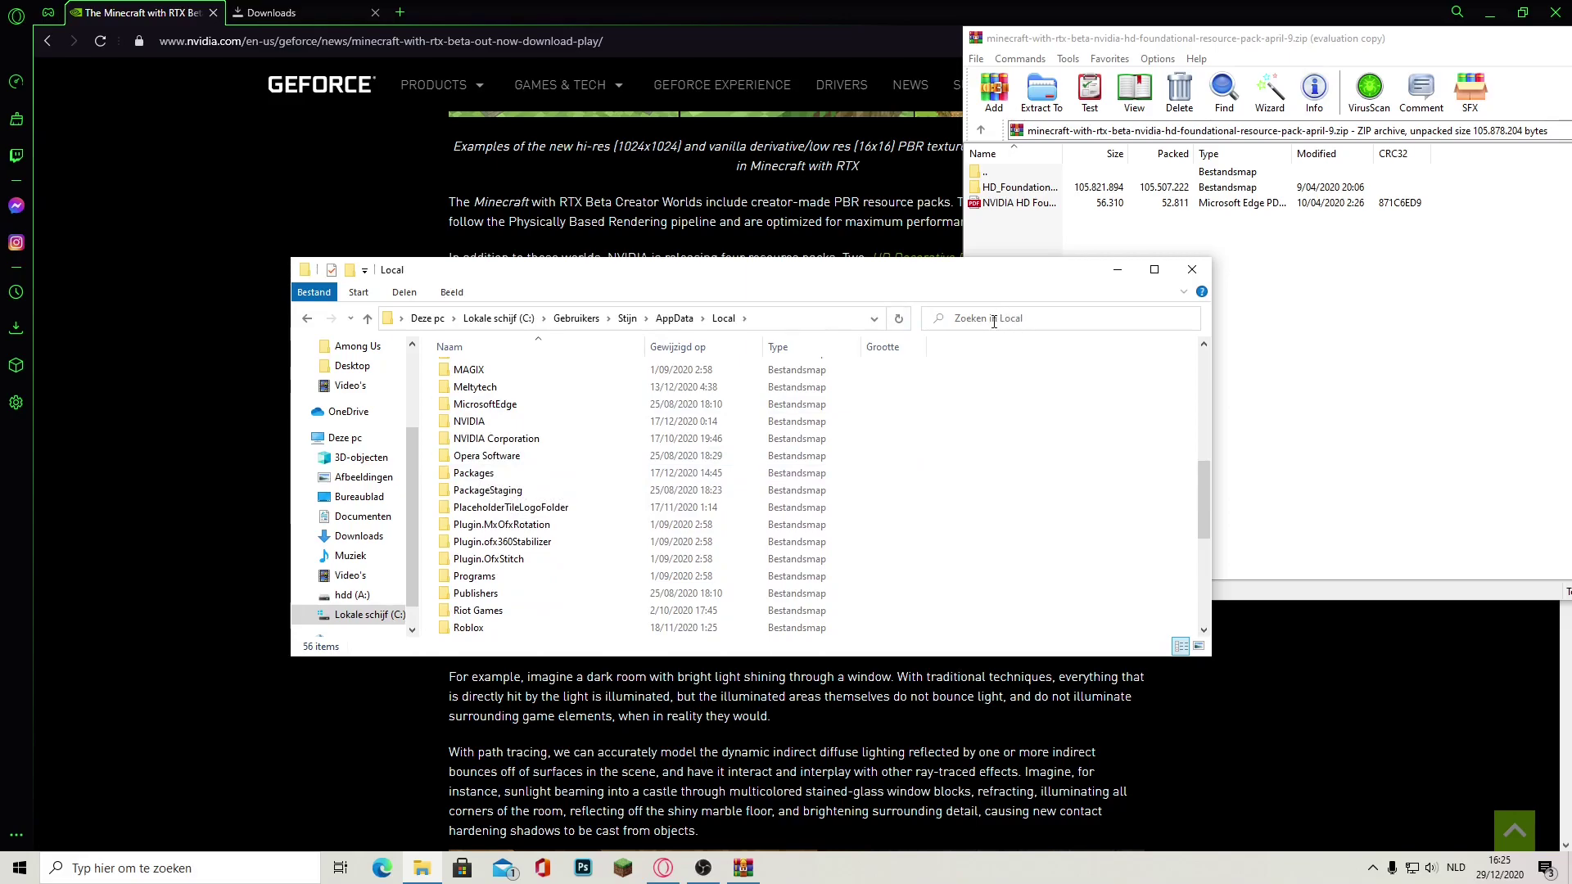
double_click(498, 473)
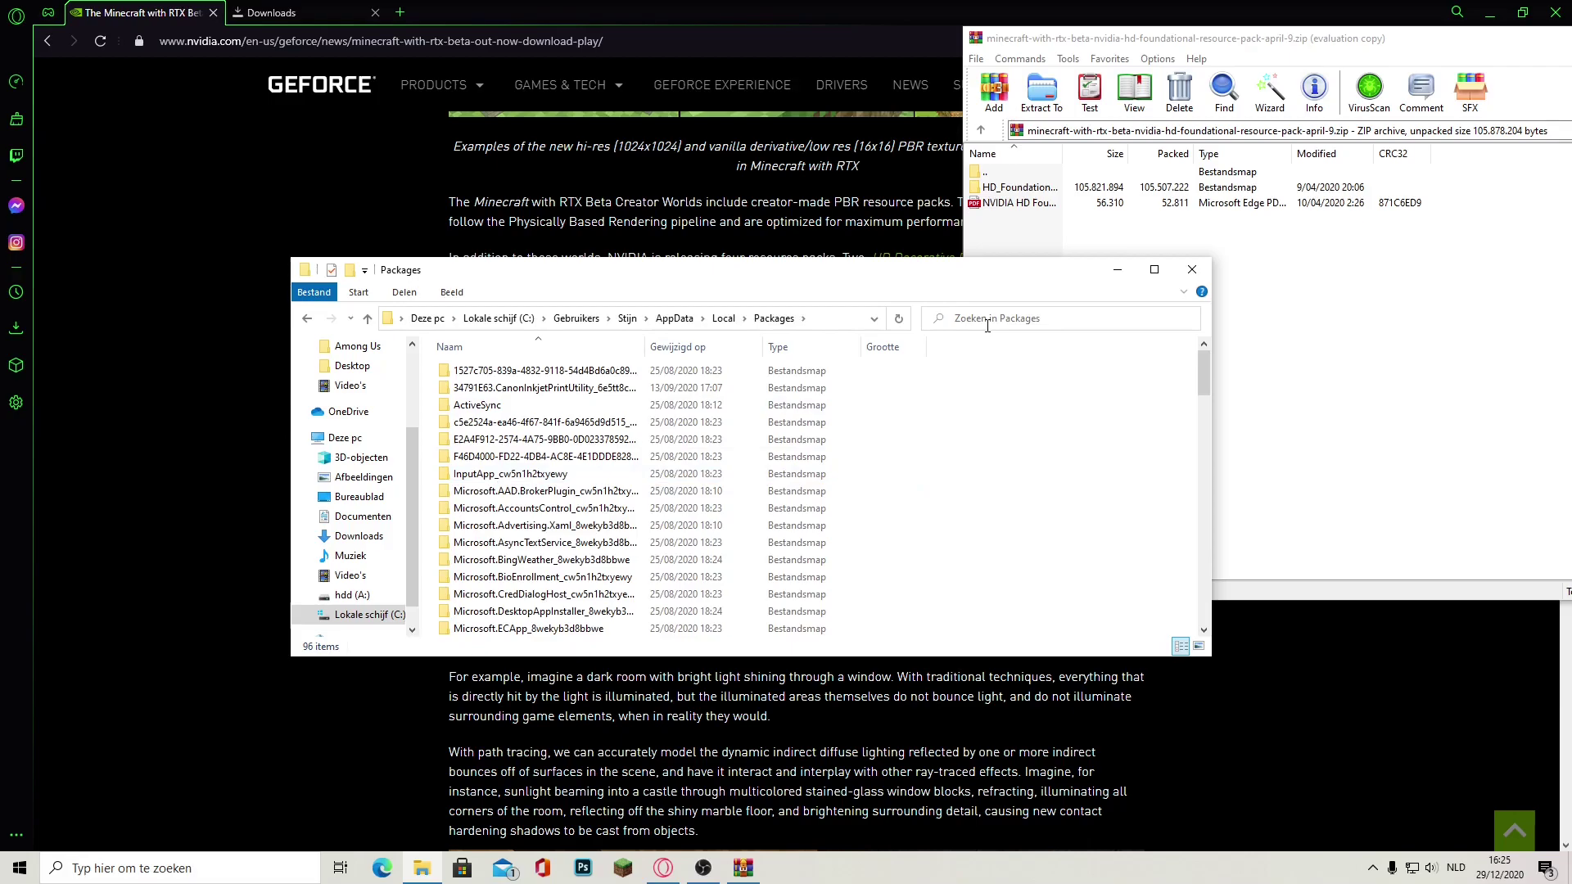
- Search the Packages folder for "mine" to find the Minecraft package
key("m")
left_click(949, 319)
type("ne")
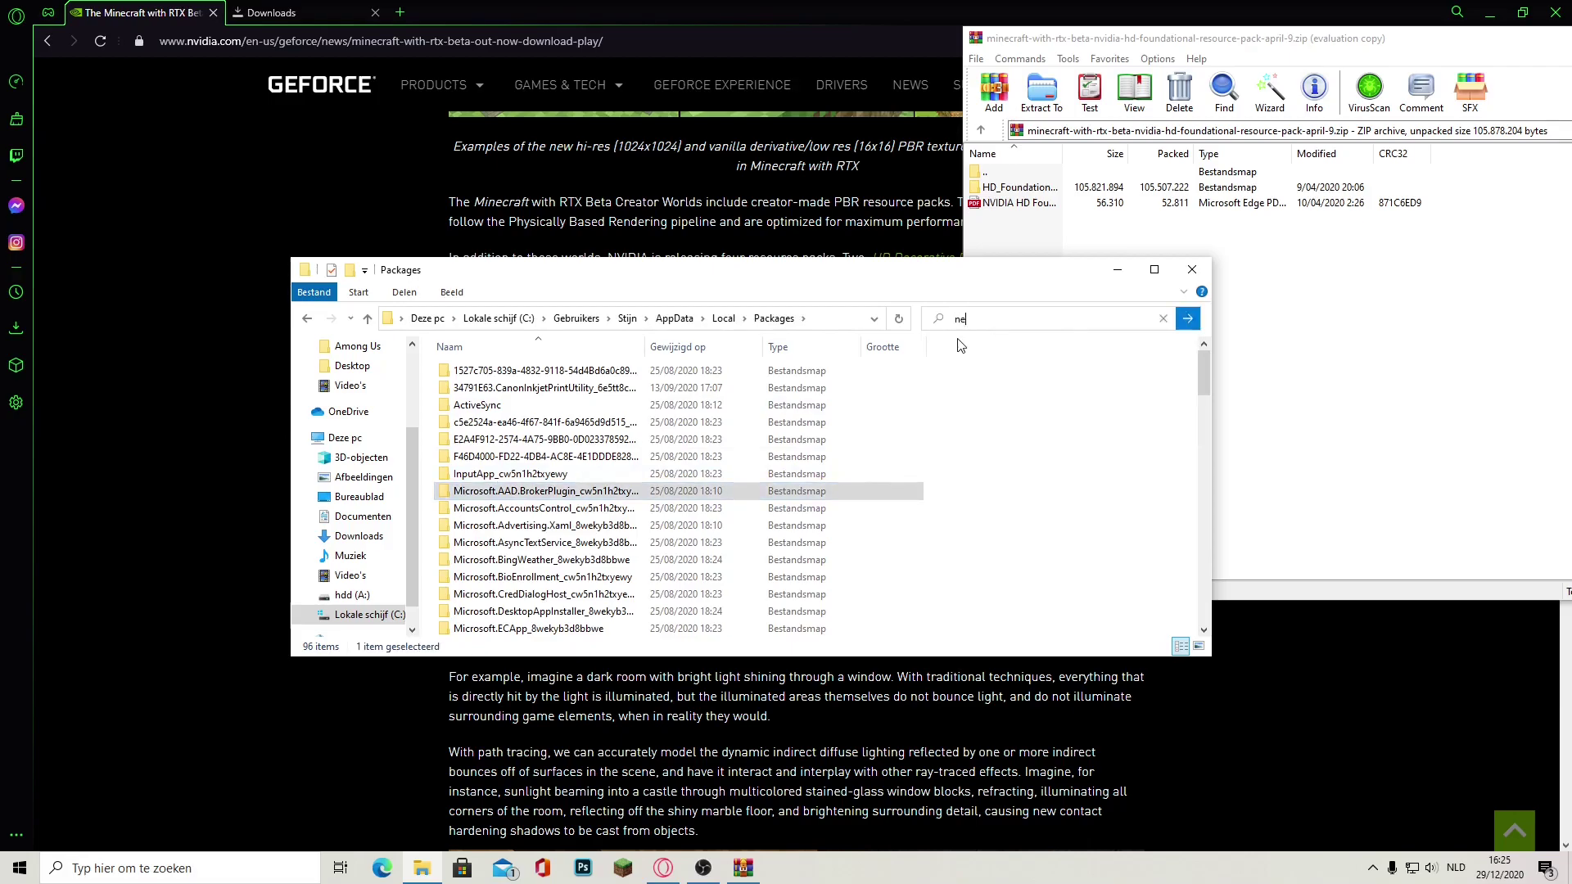
key("BackSpace")
key("BackSpace")
type("mine")
left_click(974, 343)
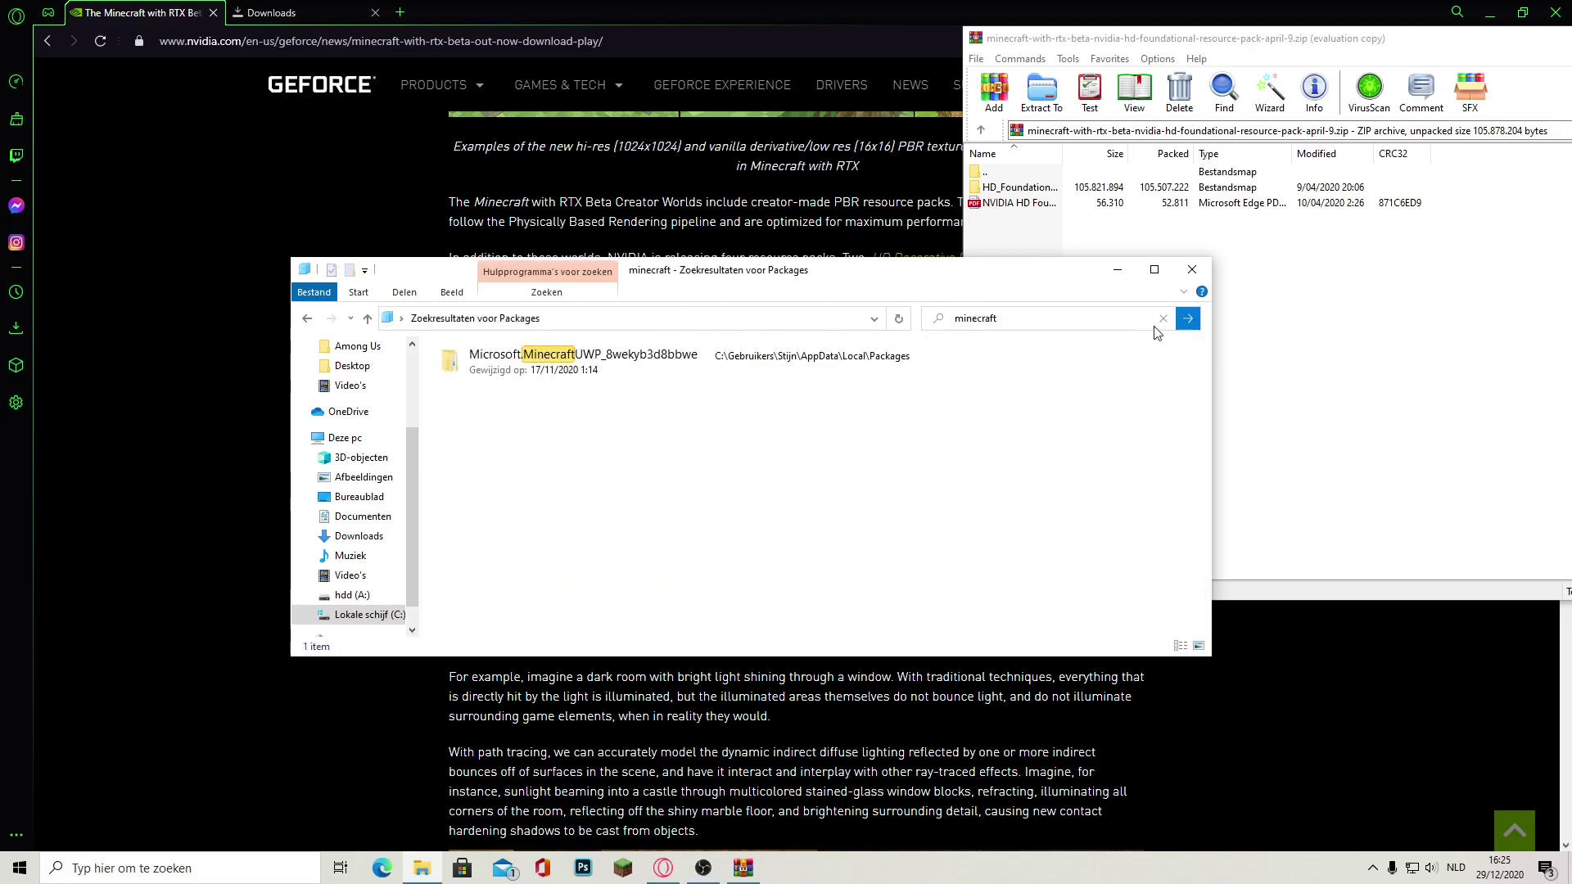
- Open Microsoft.MinecraftUWP > LocalState > games > com.mojang > resource_packs
double_click(593, 358)
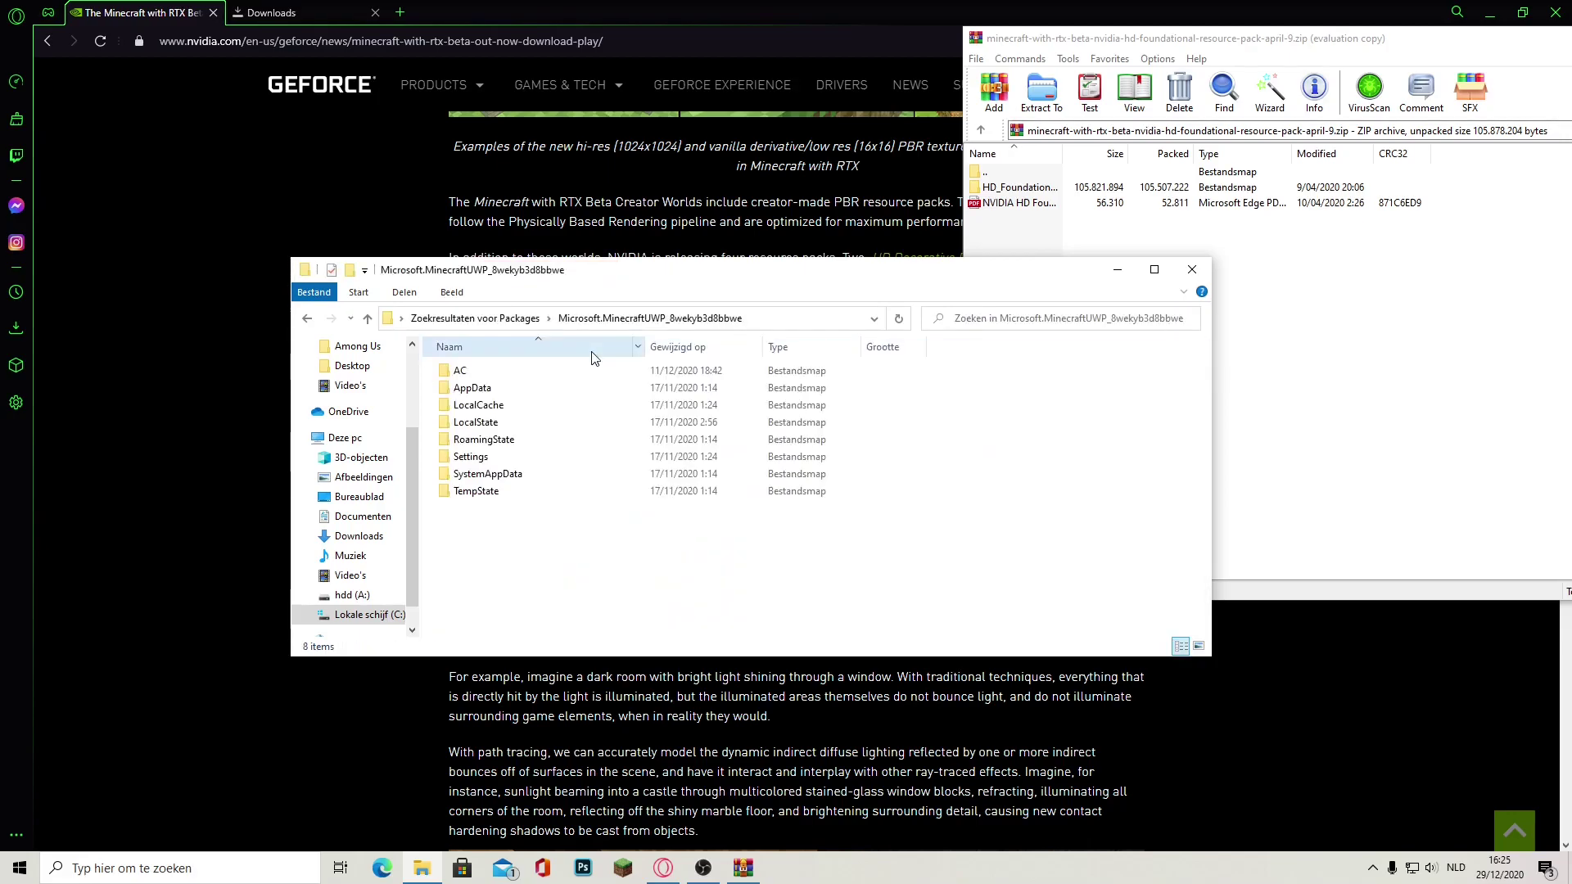
double_click(517, 424)
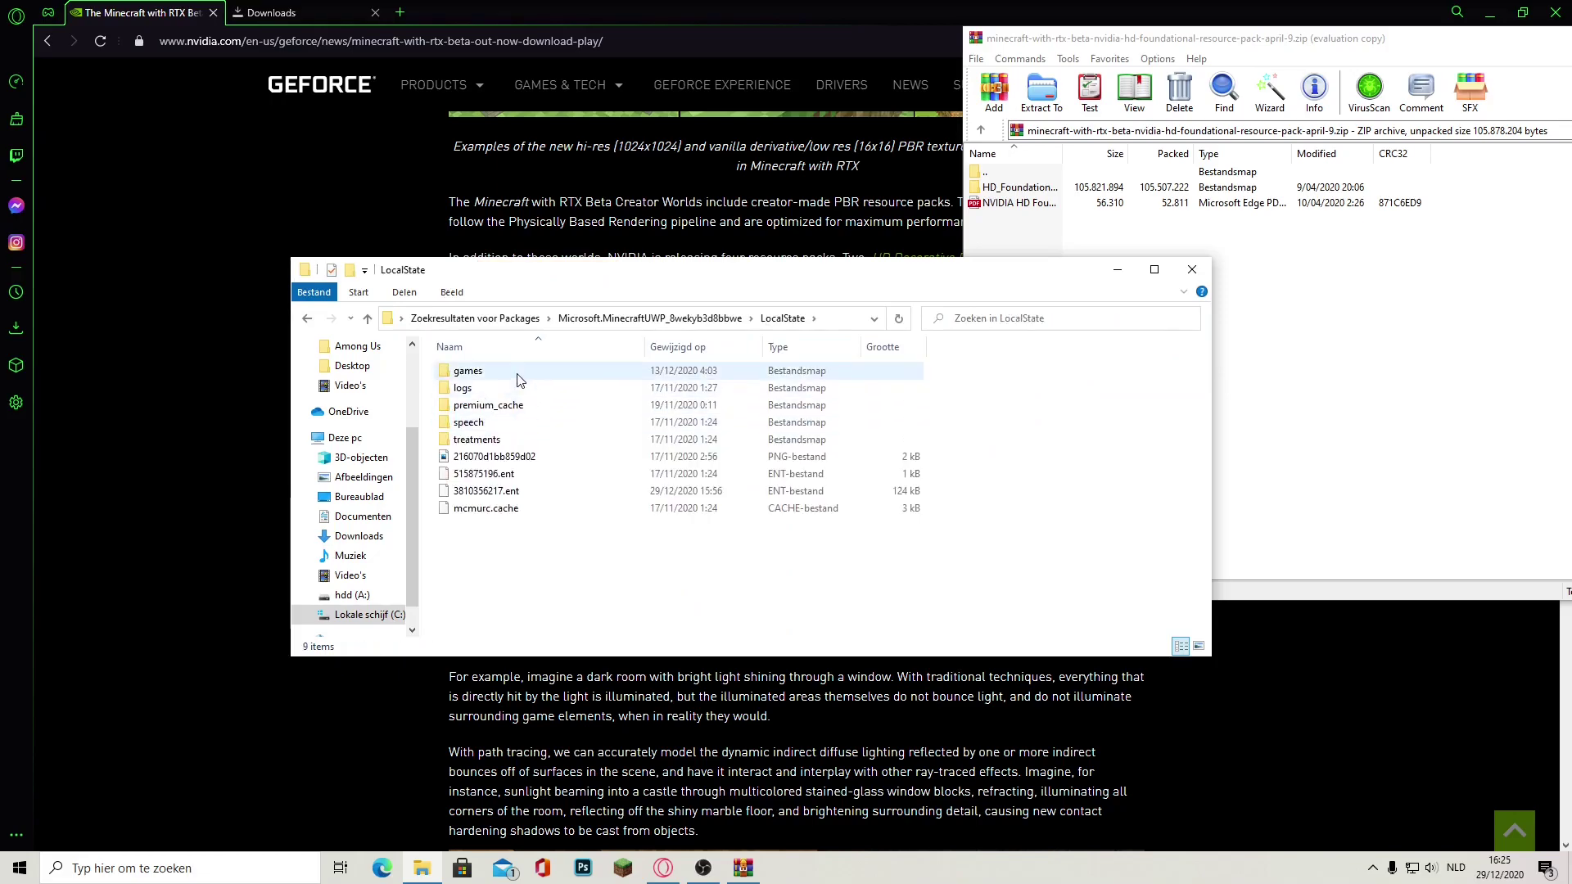
double_click(518, 373)
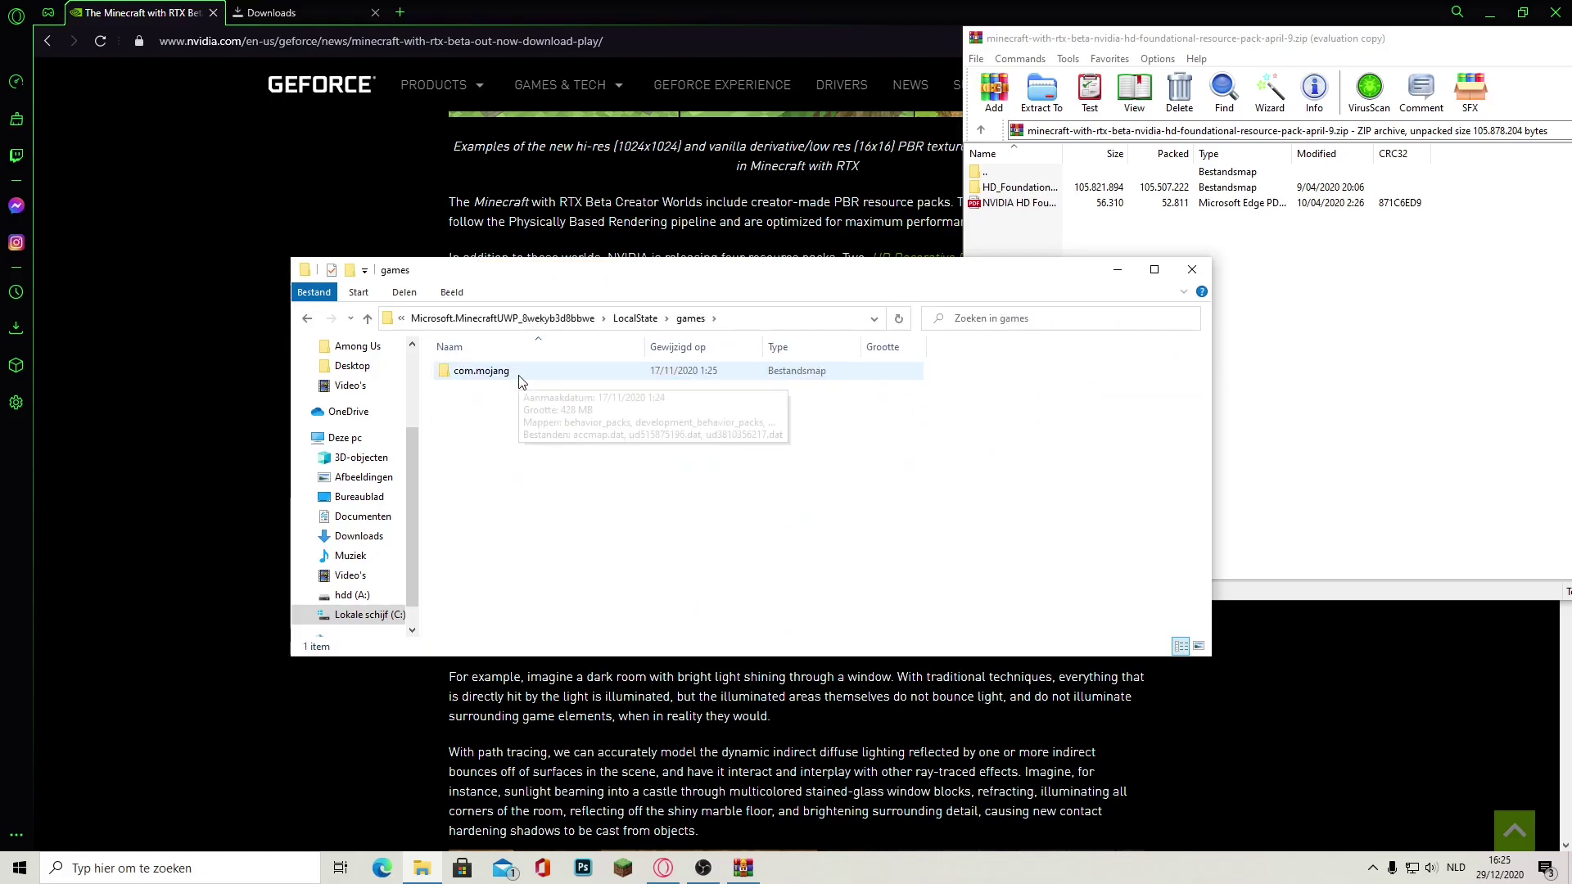
double_click(520, 381)
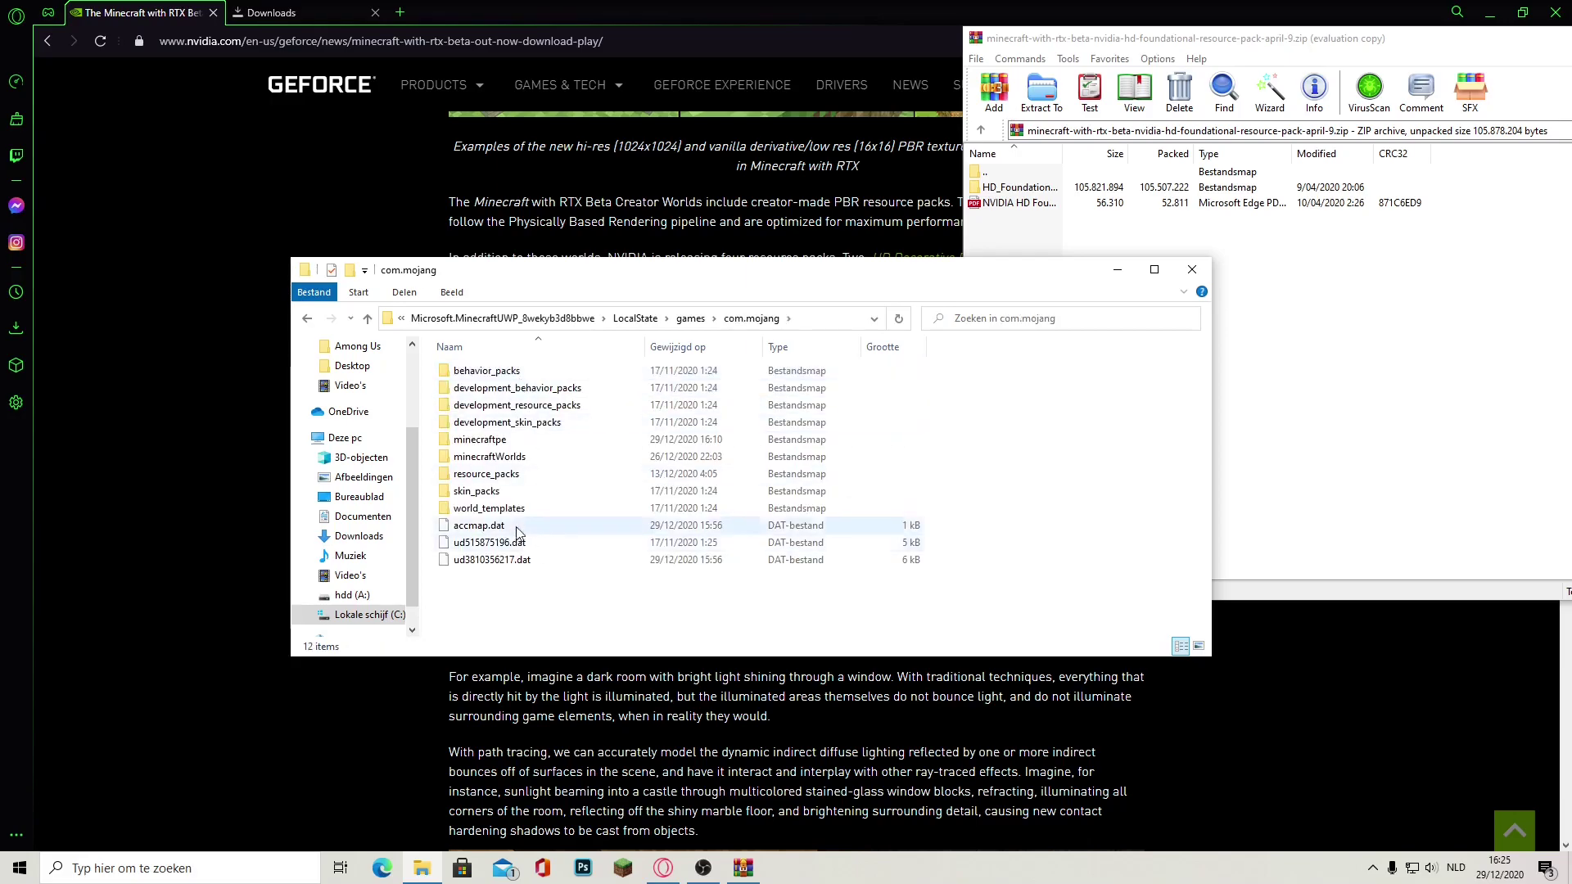
double_click(500, 475)
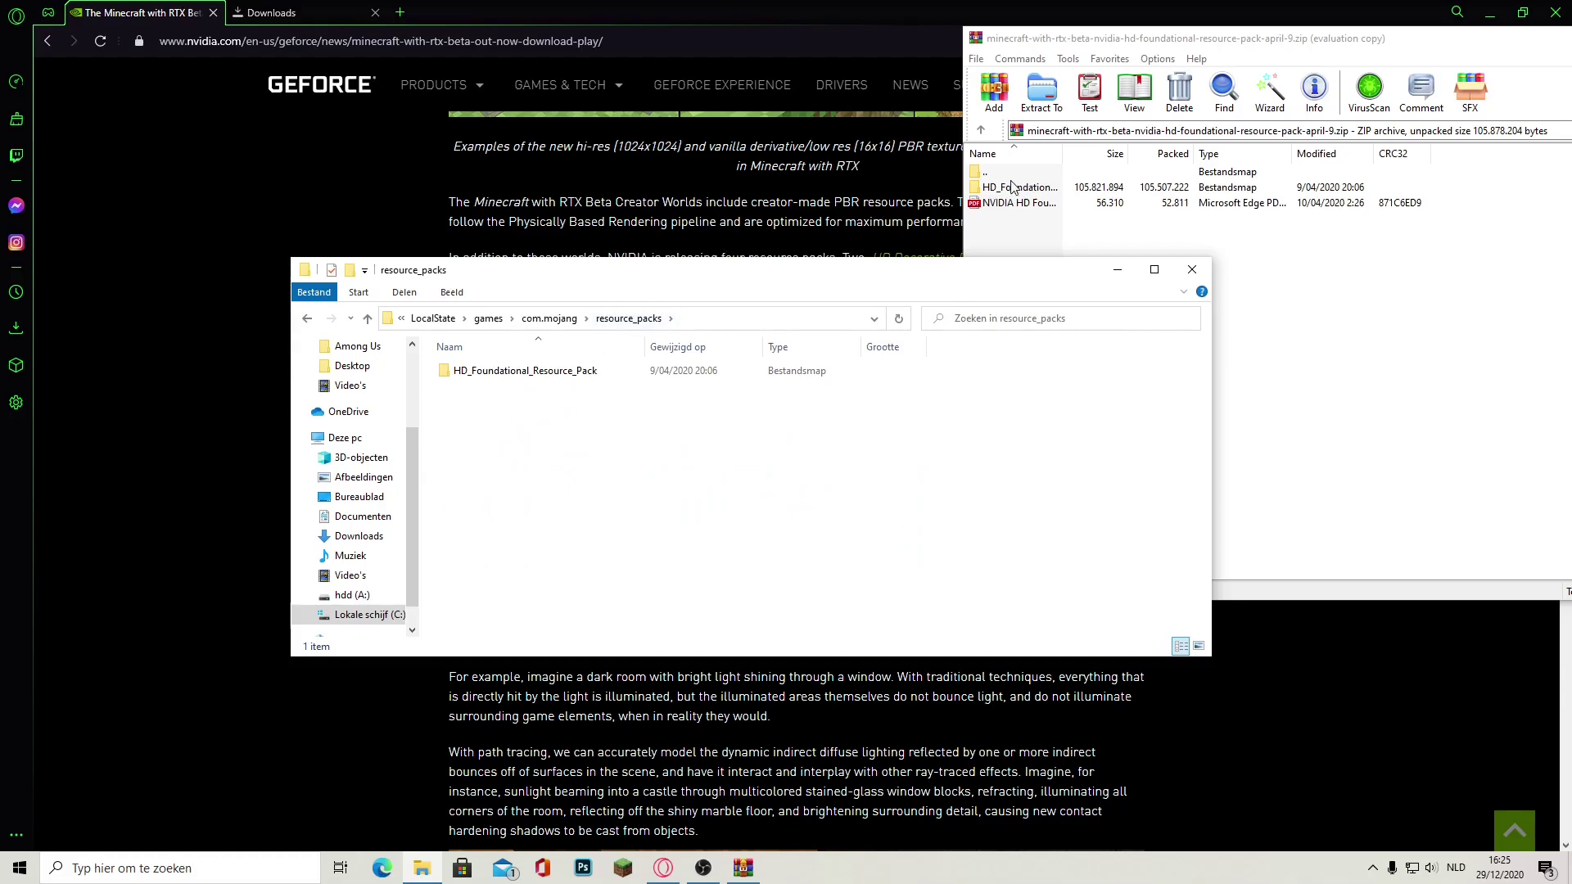
mouse_move(1022, 194)
left_mouse_down()
mouse_move(835, 212)
mouse_move(536, 373)
mouse_move(629, 319)
mouse_move(1024, 193)
left_mouse_up()
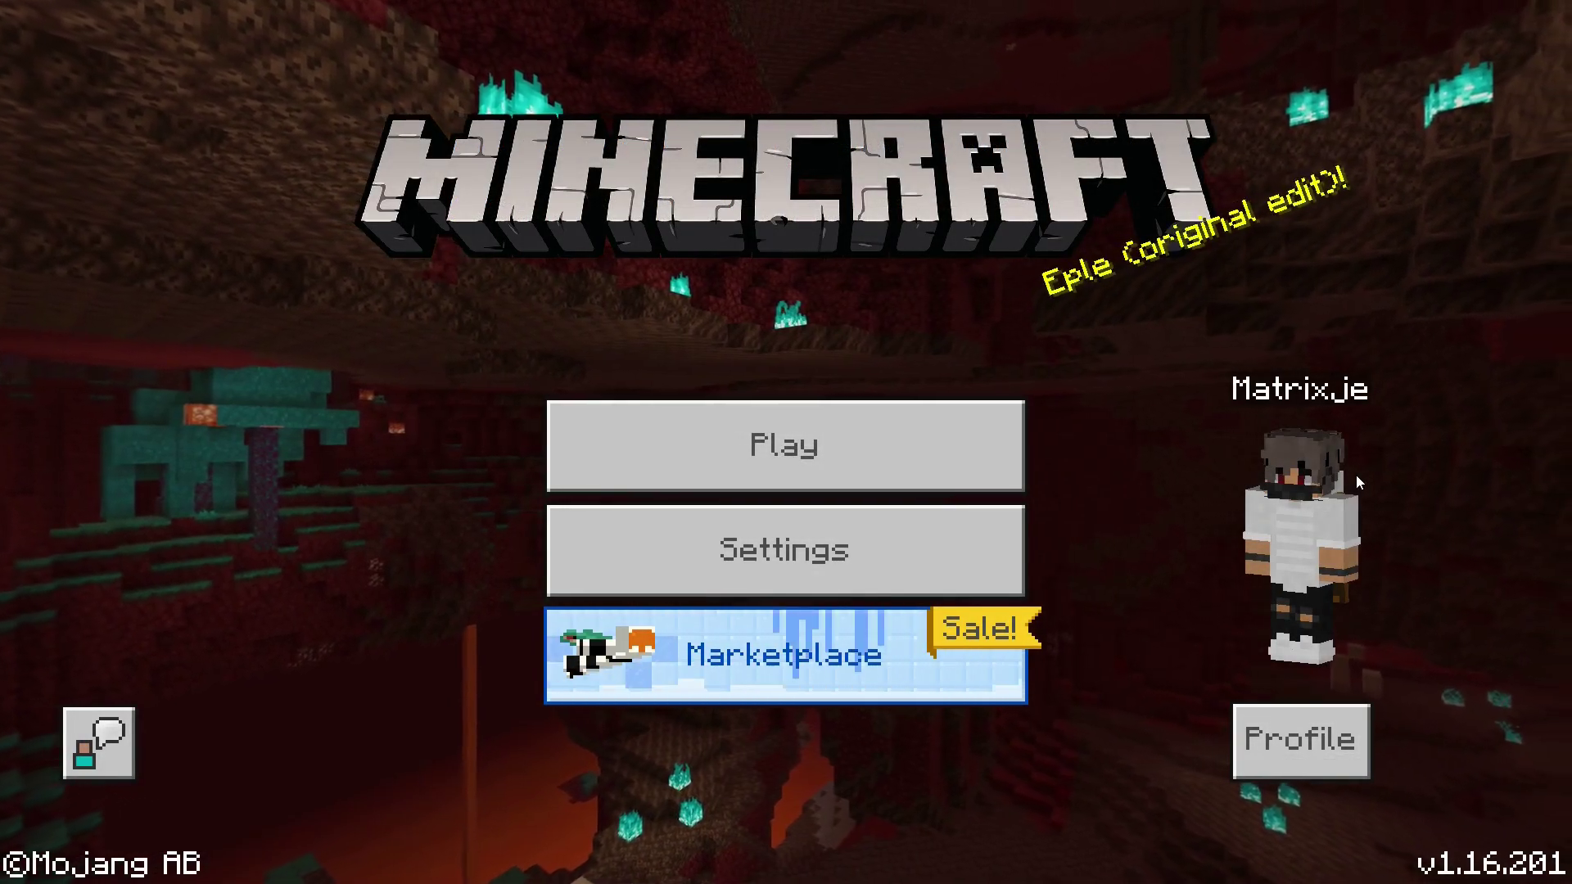
- Start a new world via Play > Create New > Create New World
left_click(916, 457)
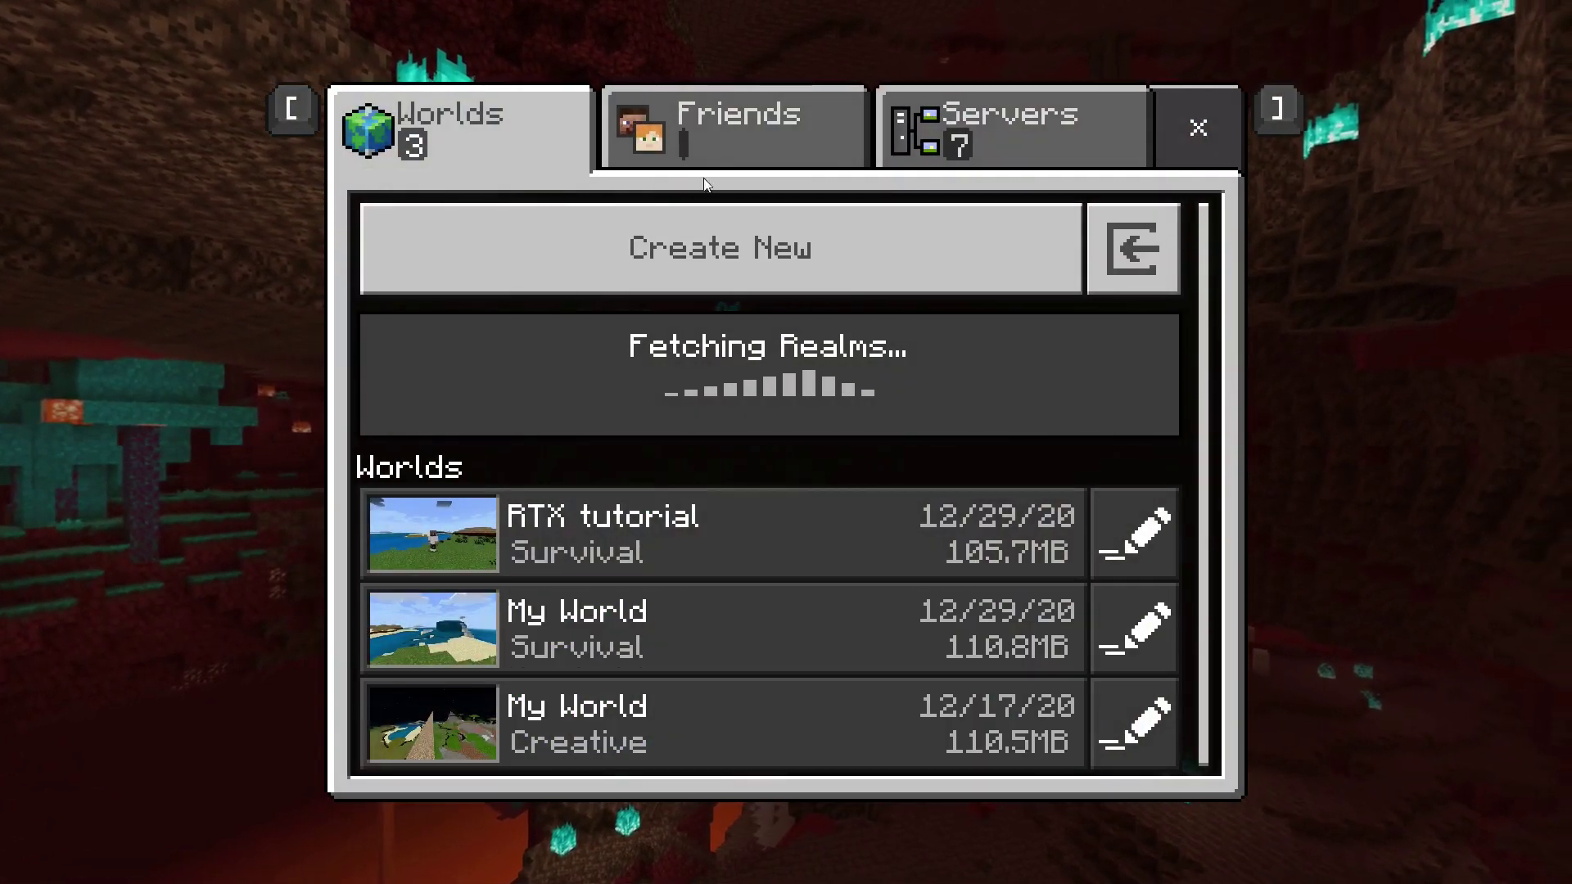
left_click(714, 228)
left_click(751, 136)
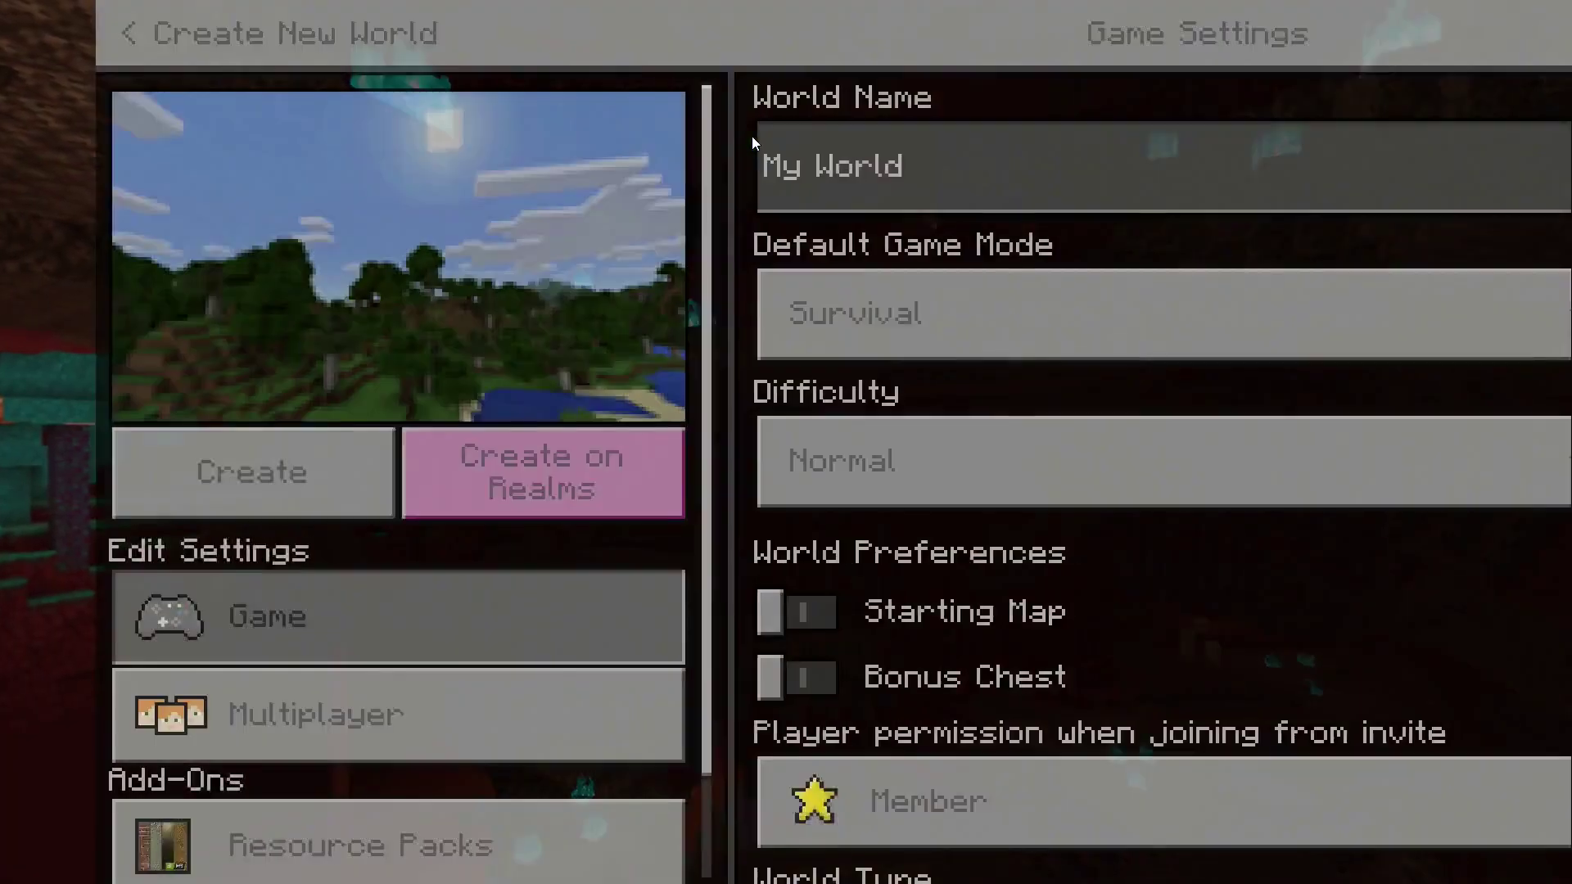
scroll(524, 425, "down", 2)
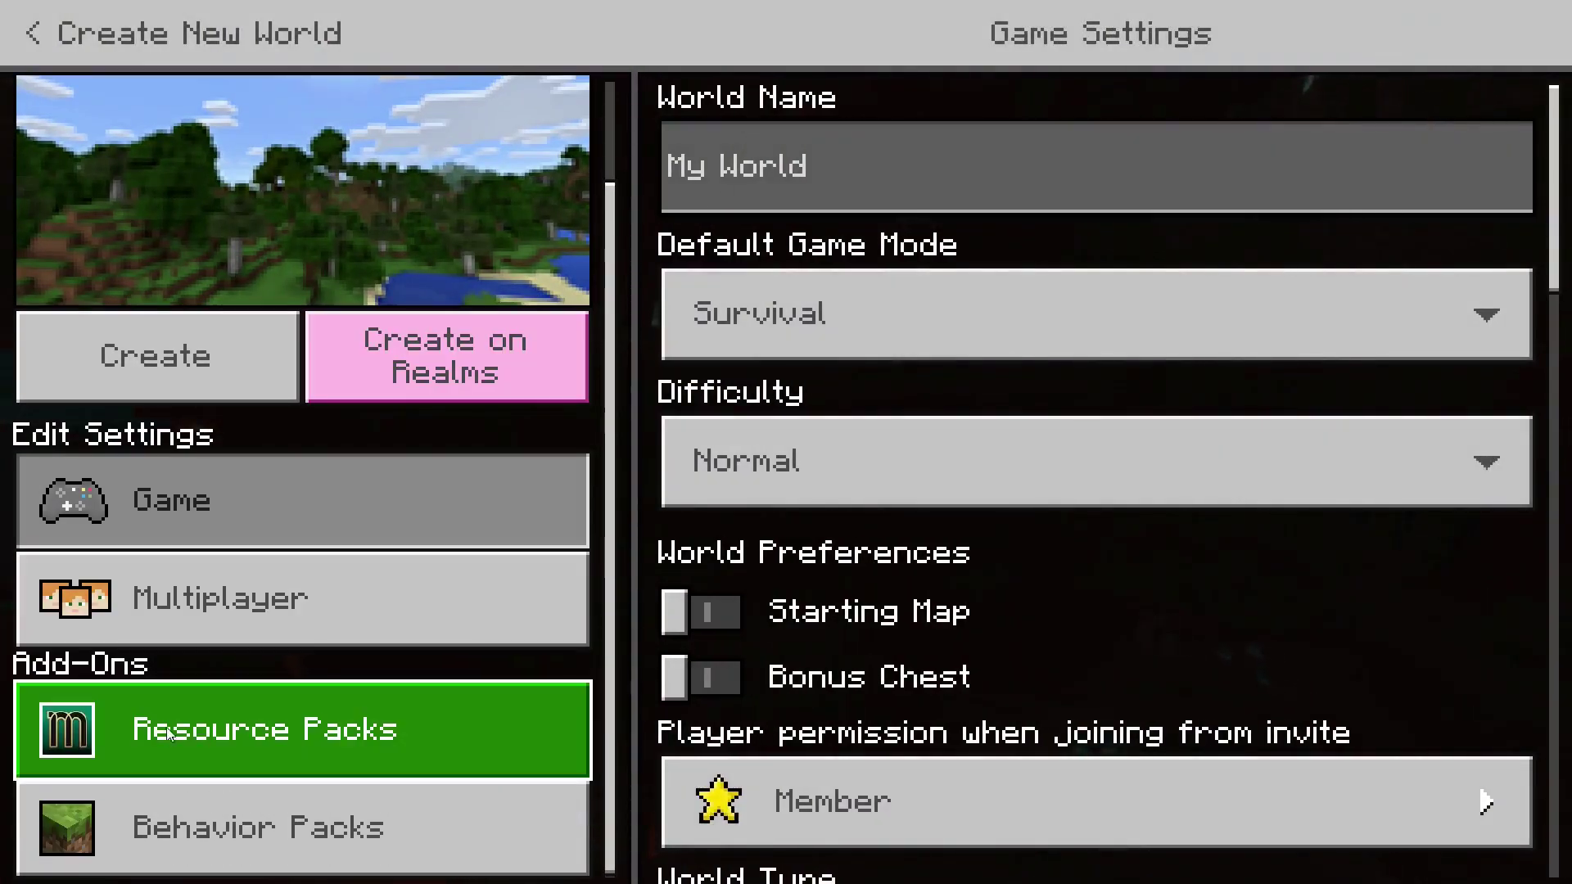
- Activate NVIDIA HD Foundational RP from My Packs in the world's Resource Packs
left_click(204, 733)
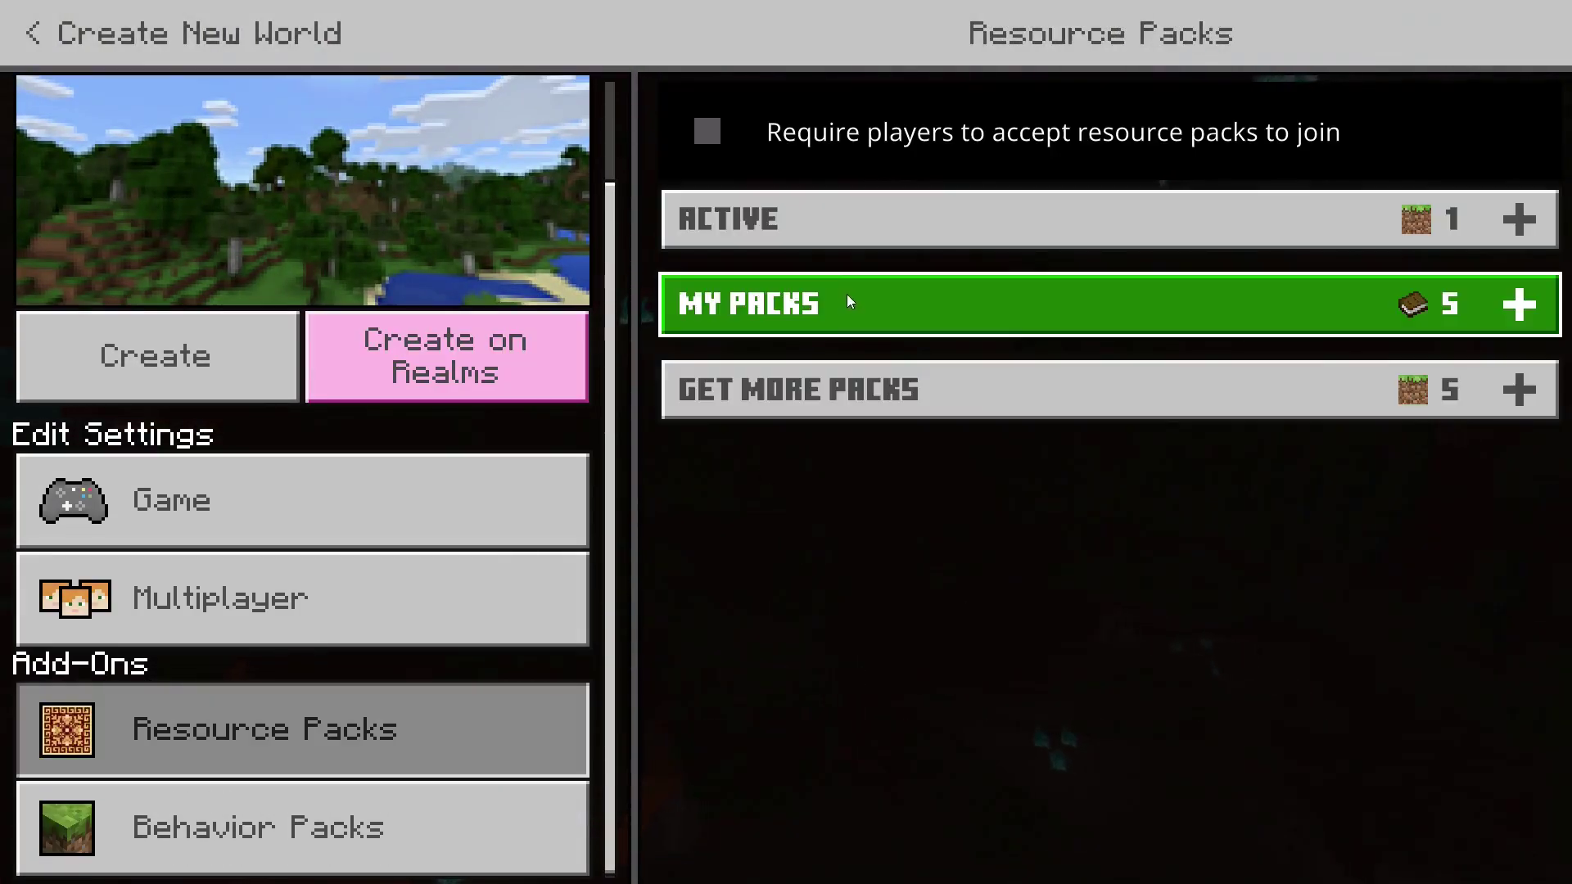
left_click(1028, 307)
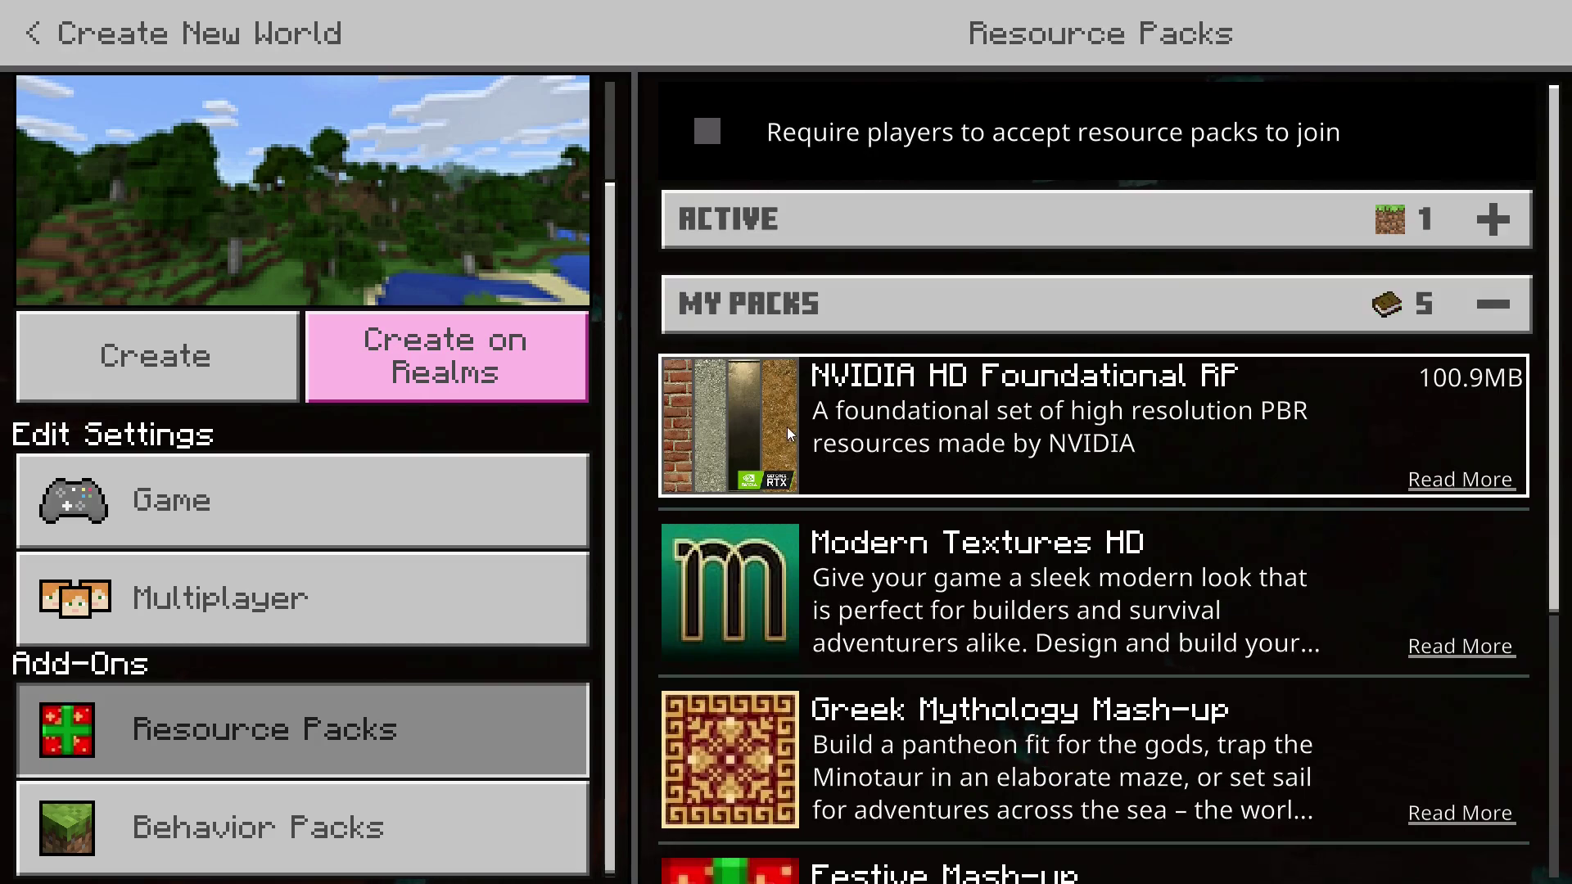
left_click(1030, 446)
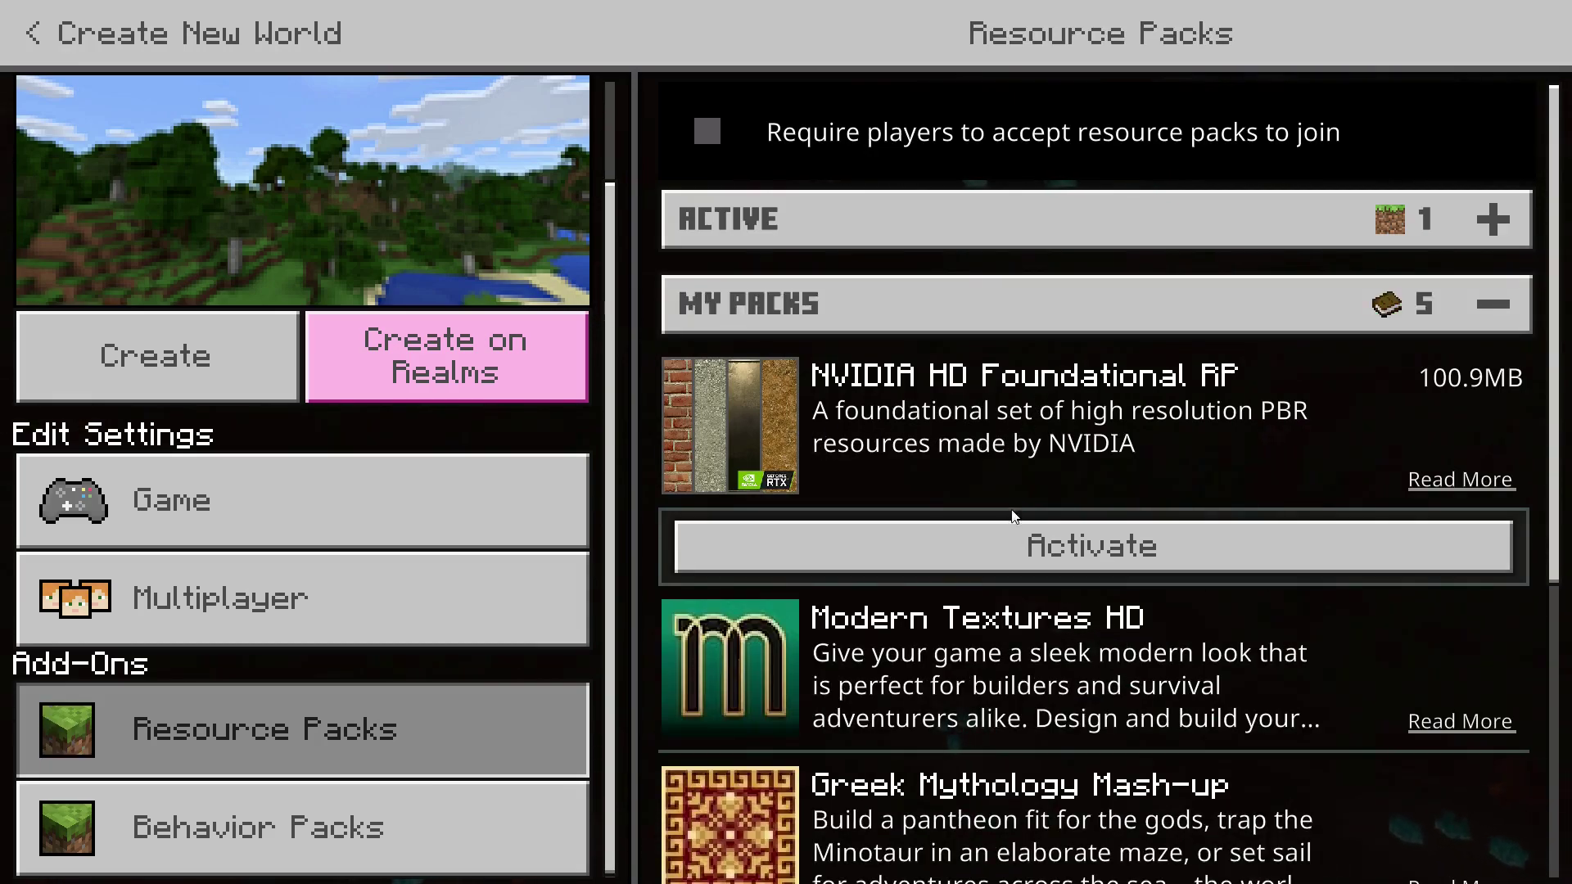
left_click(1044, 534)
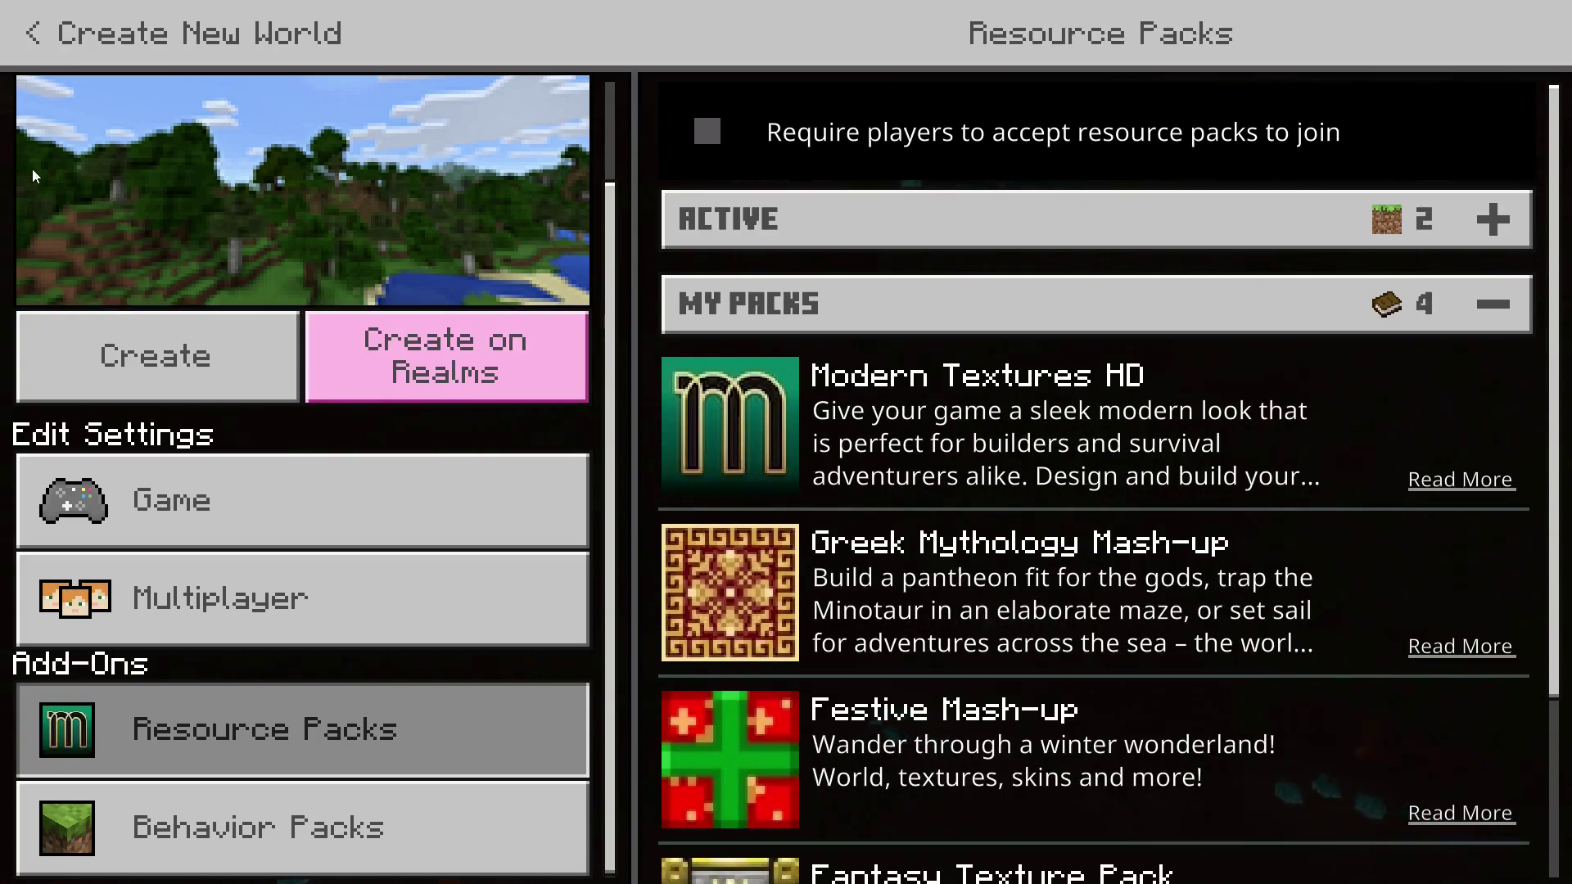
scroll(189, 345, "up", 2)
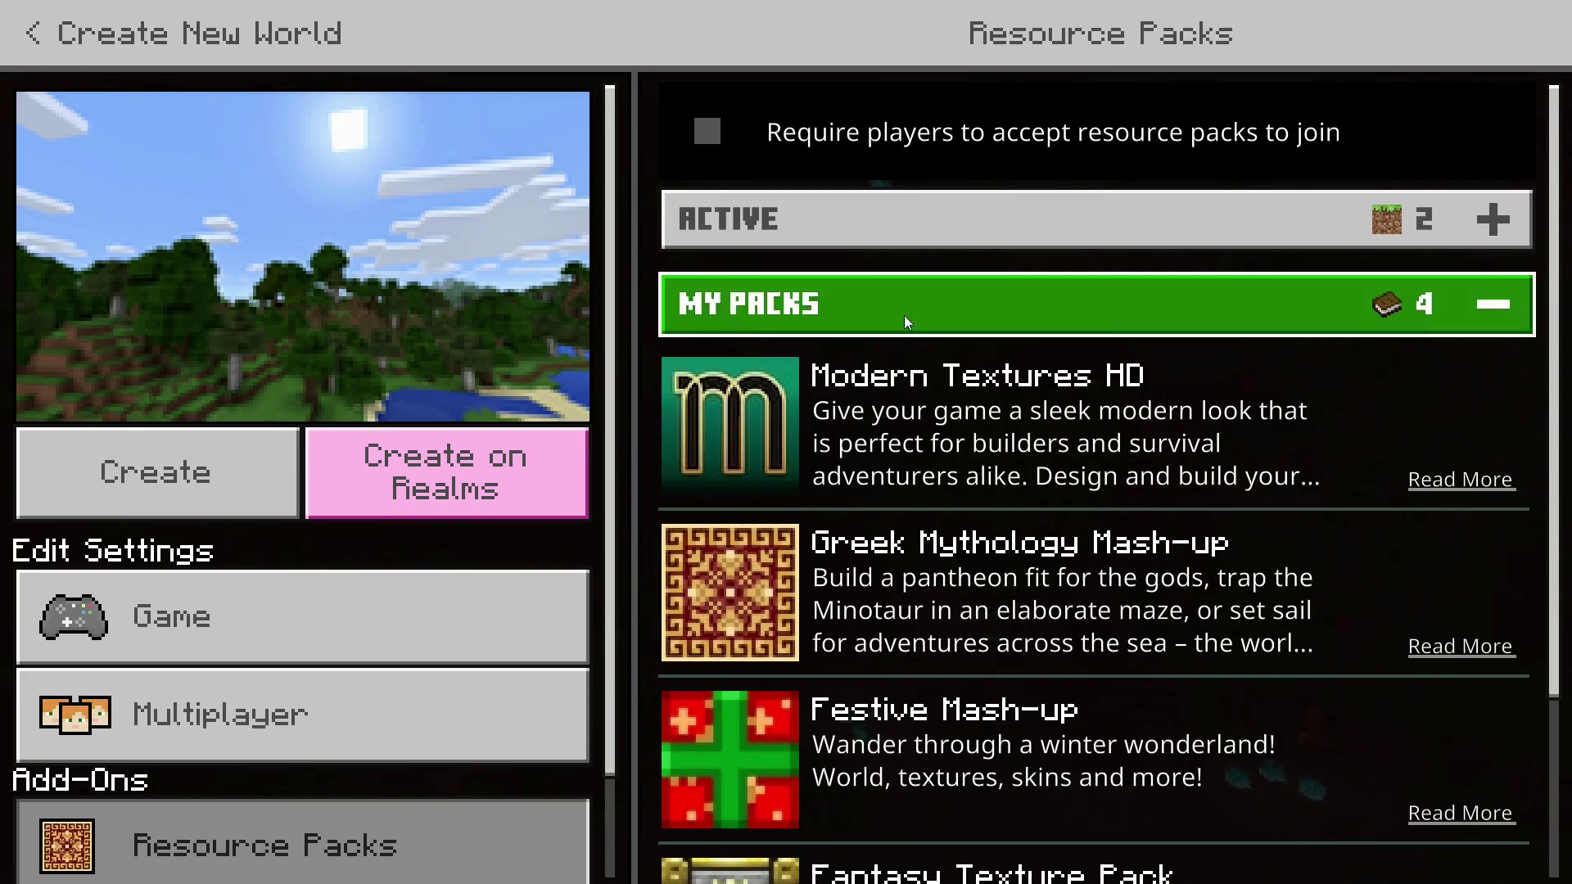
left_click(297, 601)
- Set game mode to Creative, accept achievements off, and set difficulty to Easy
left_click(989, 298)
left_click(907, 351)
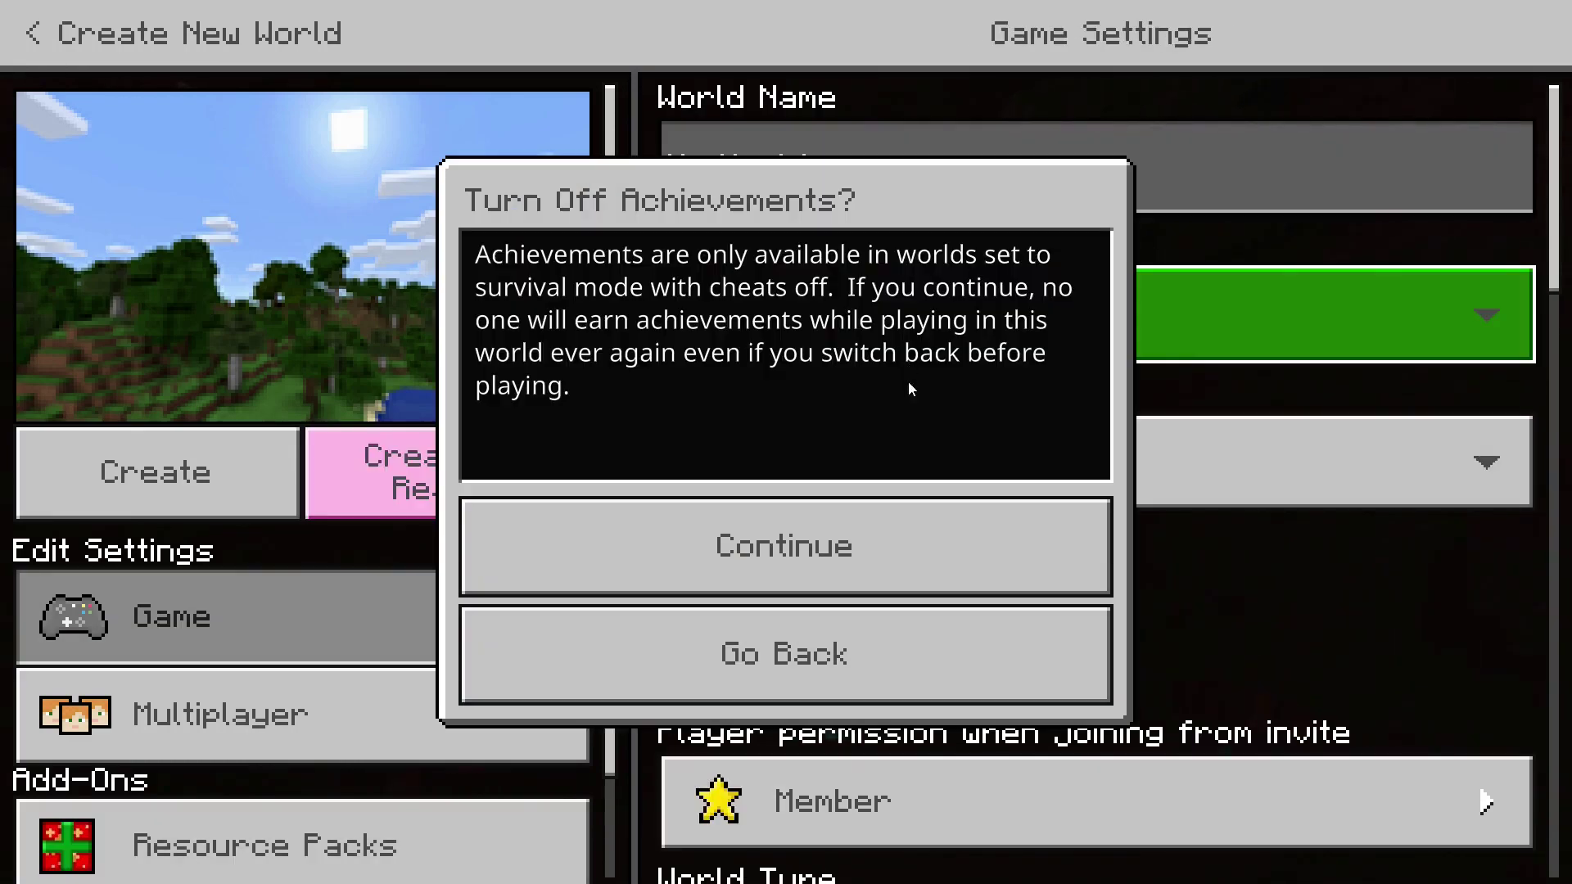
left_click(842, 567)
left_click(964, 528)
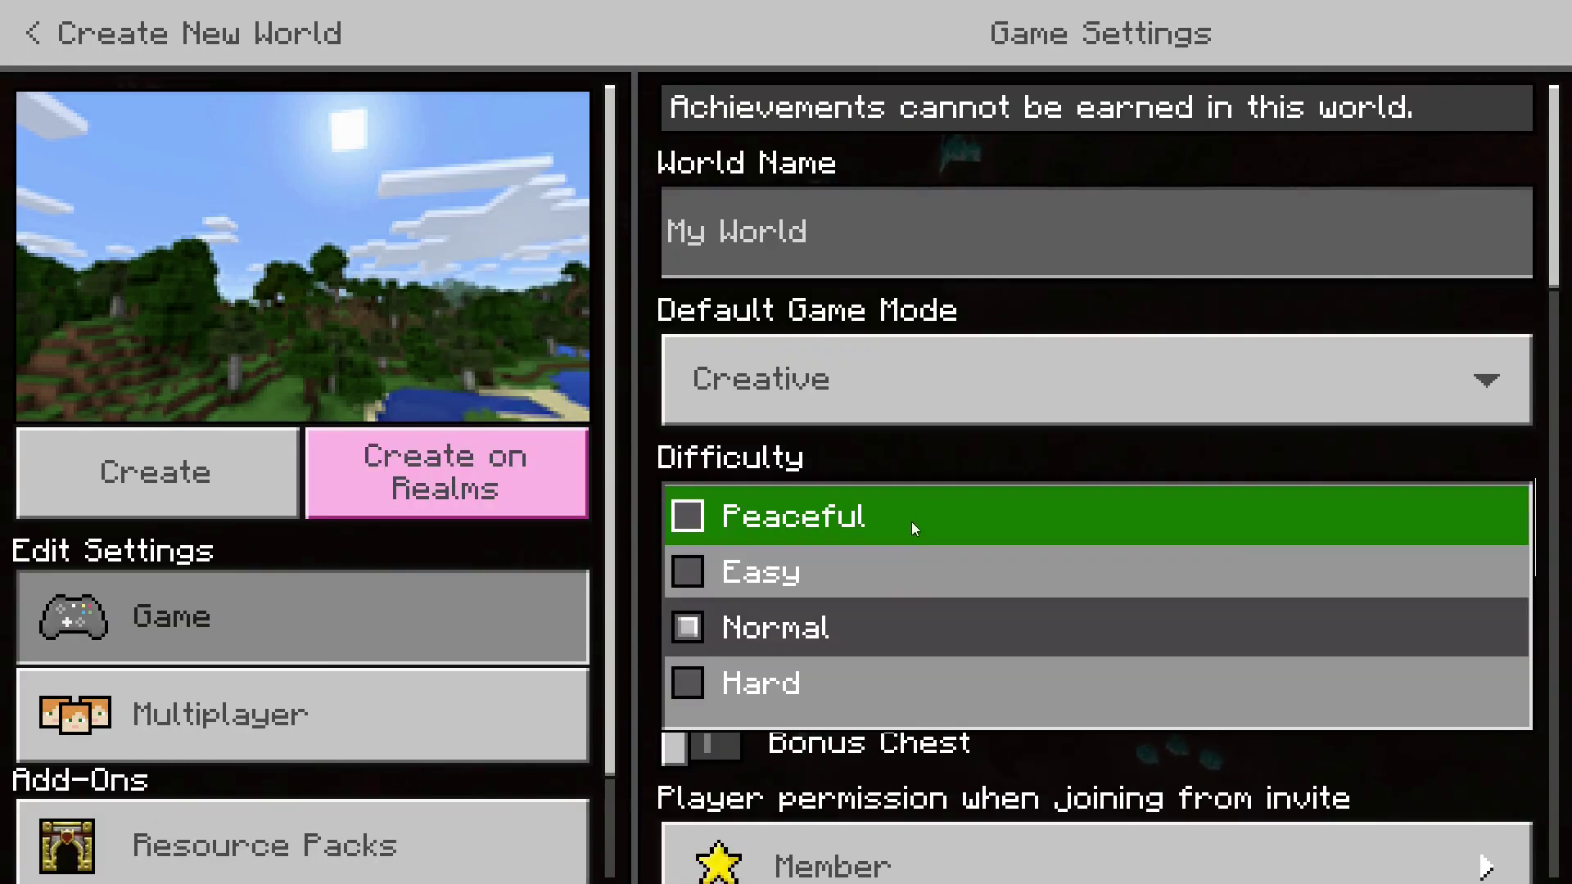
left_click(911, 533)
left_click(917, 534)
left_click(903, 574)
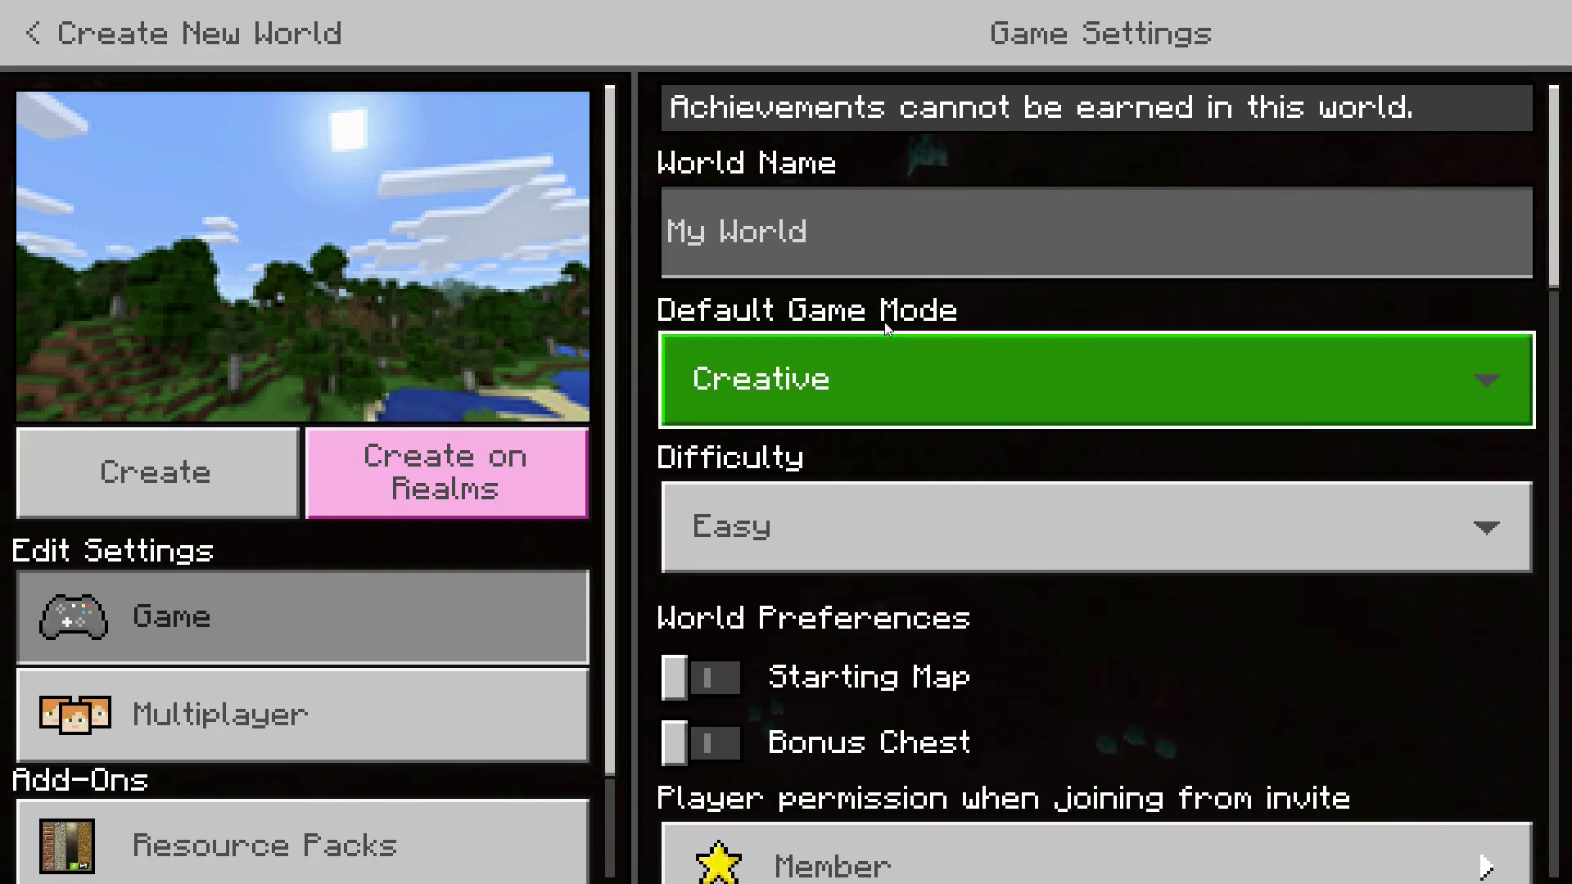
- Name the world "yt" and create it
left_click(872, 263)
type("yt")
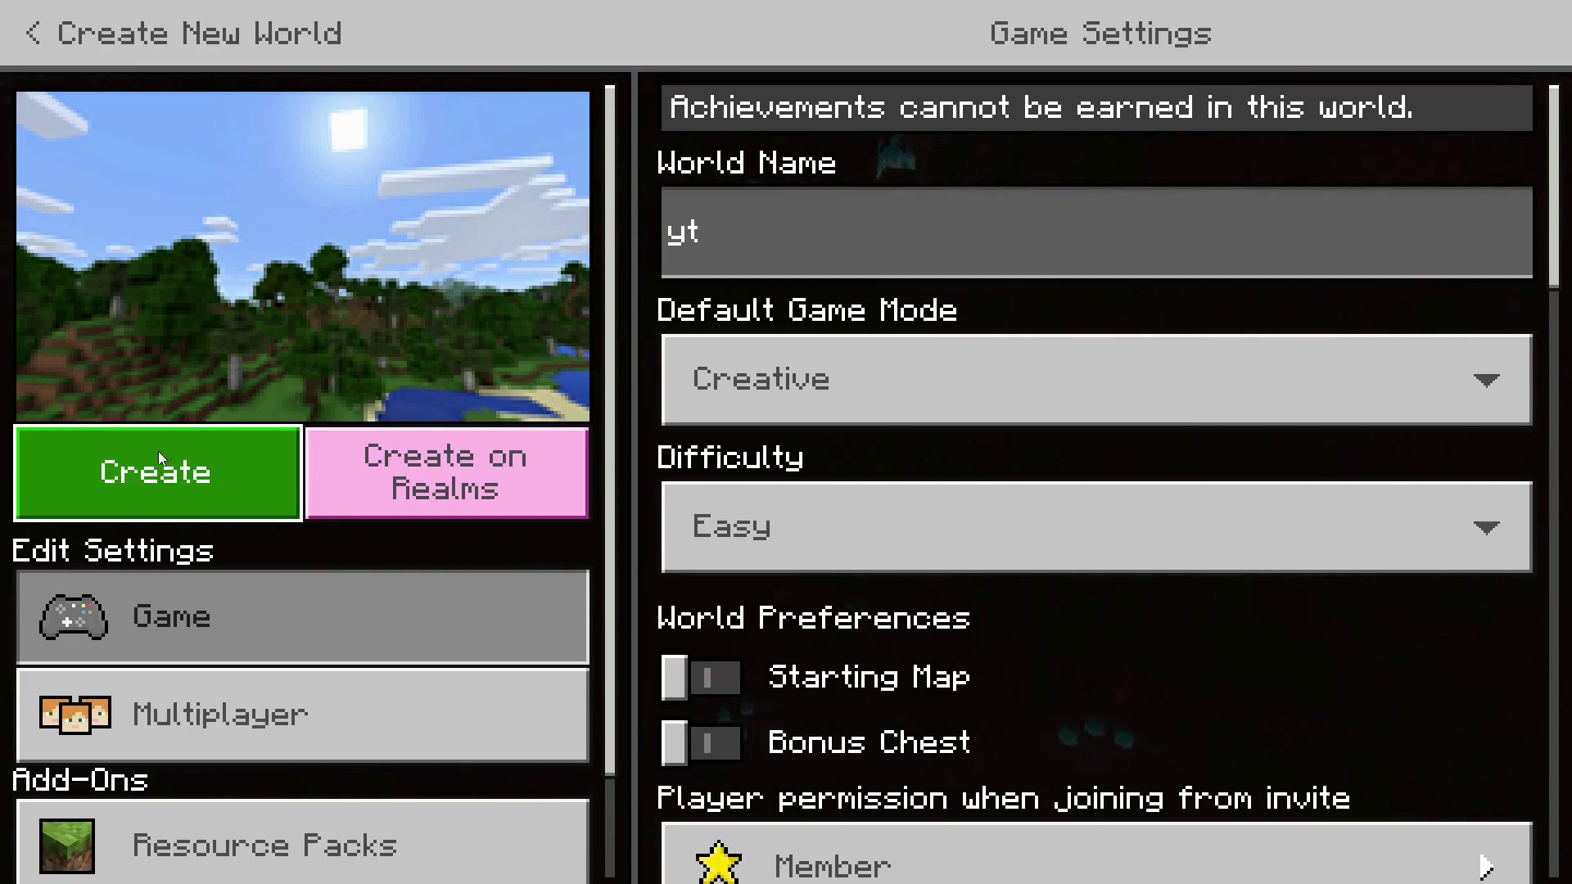
left_click(157, 455)
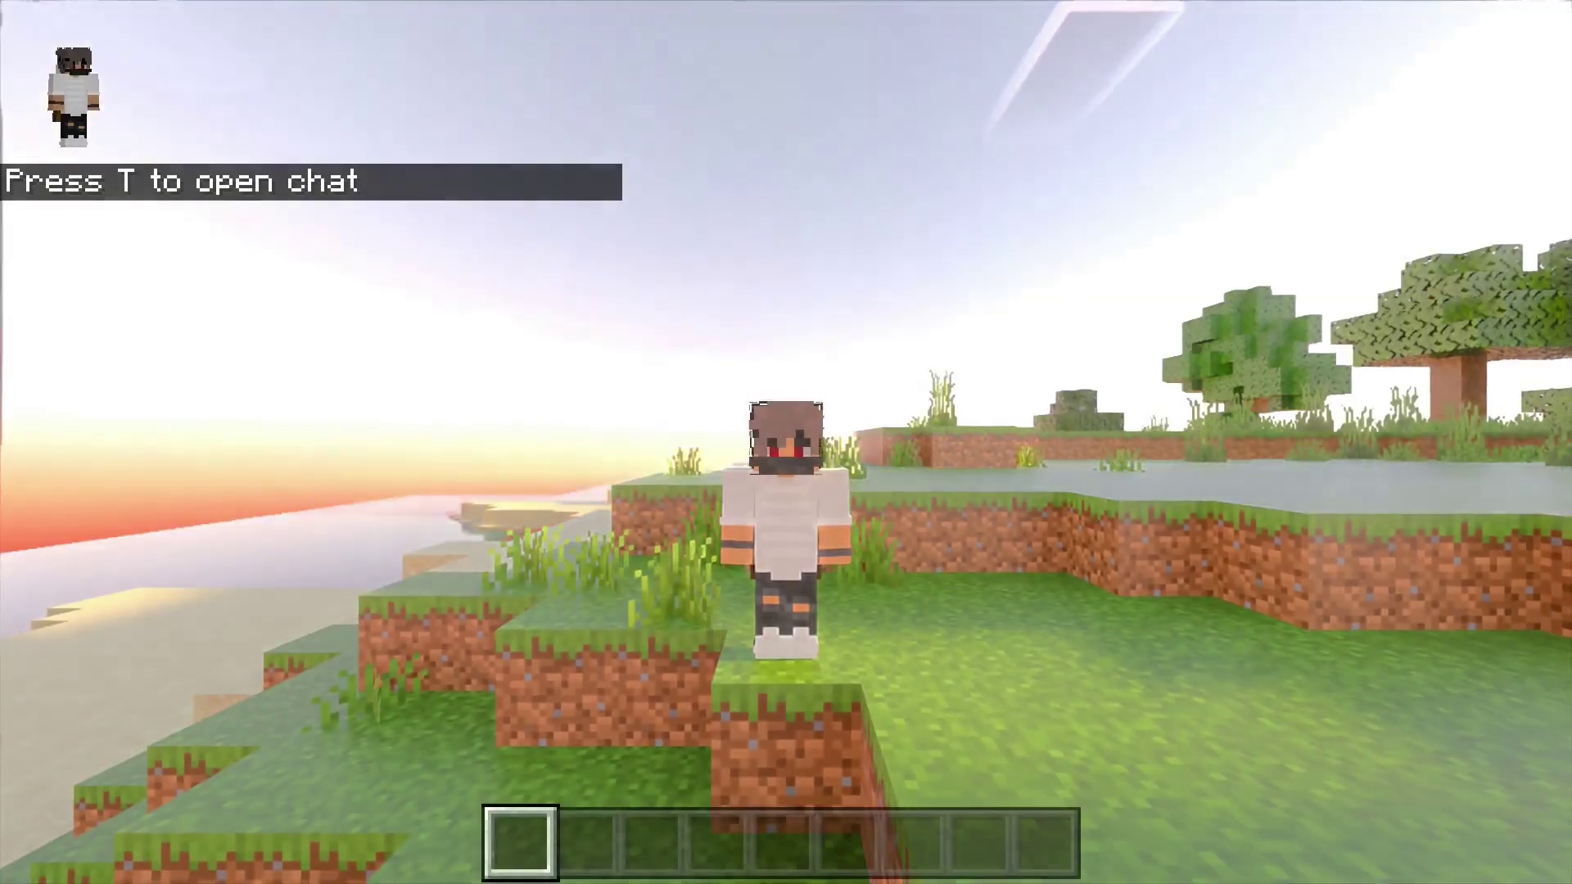
- Switch to first-person and walk along the beach into the ocean
key("F5")
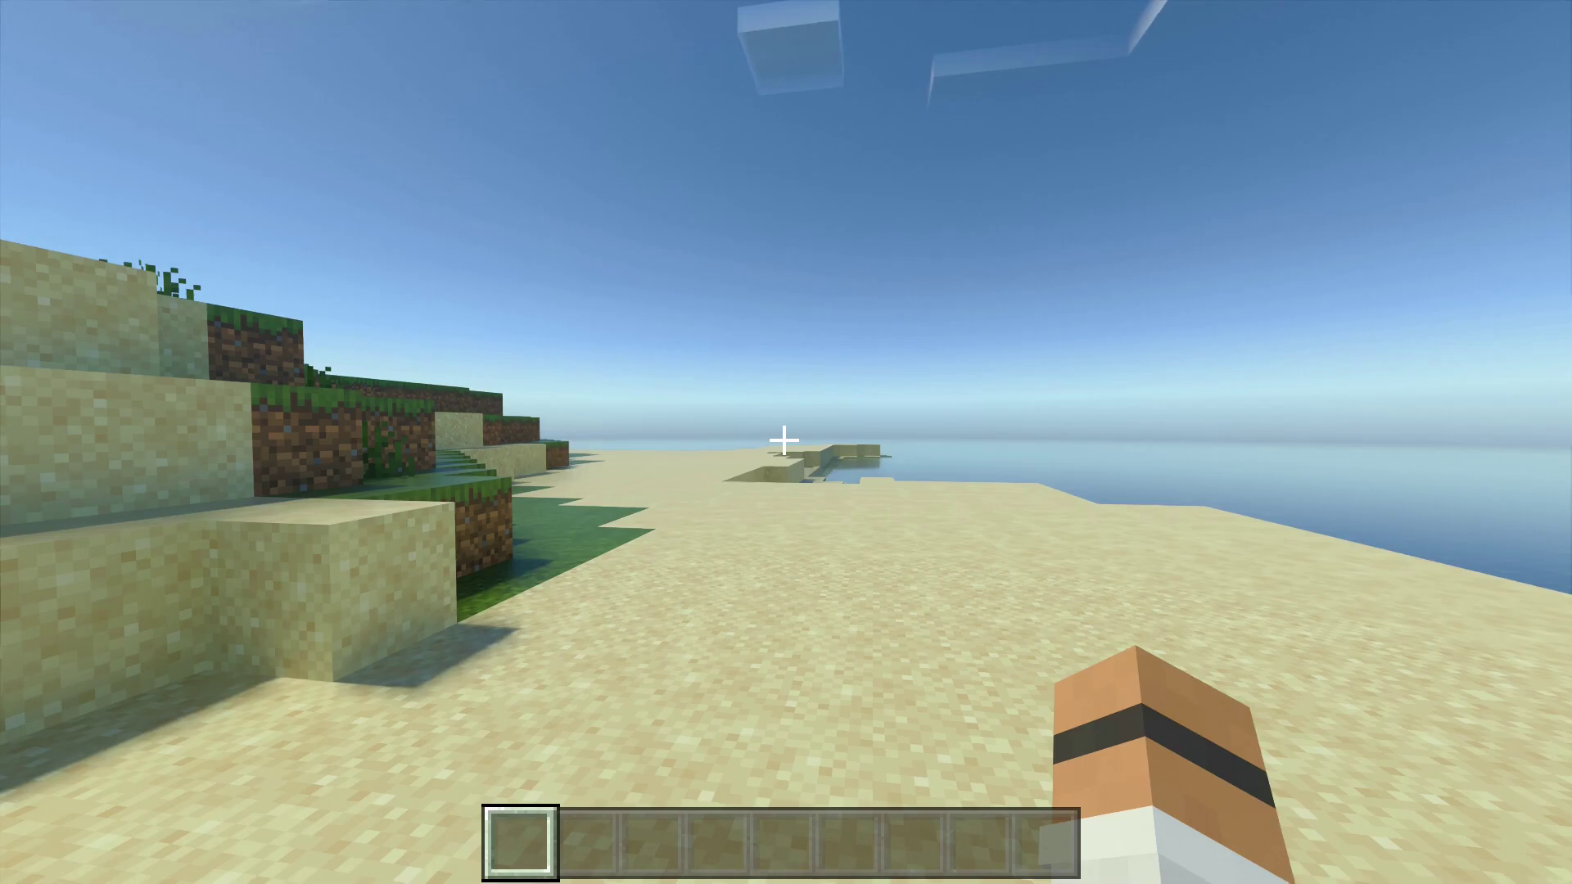
key("w")
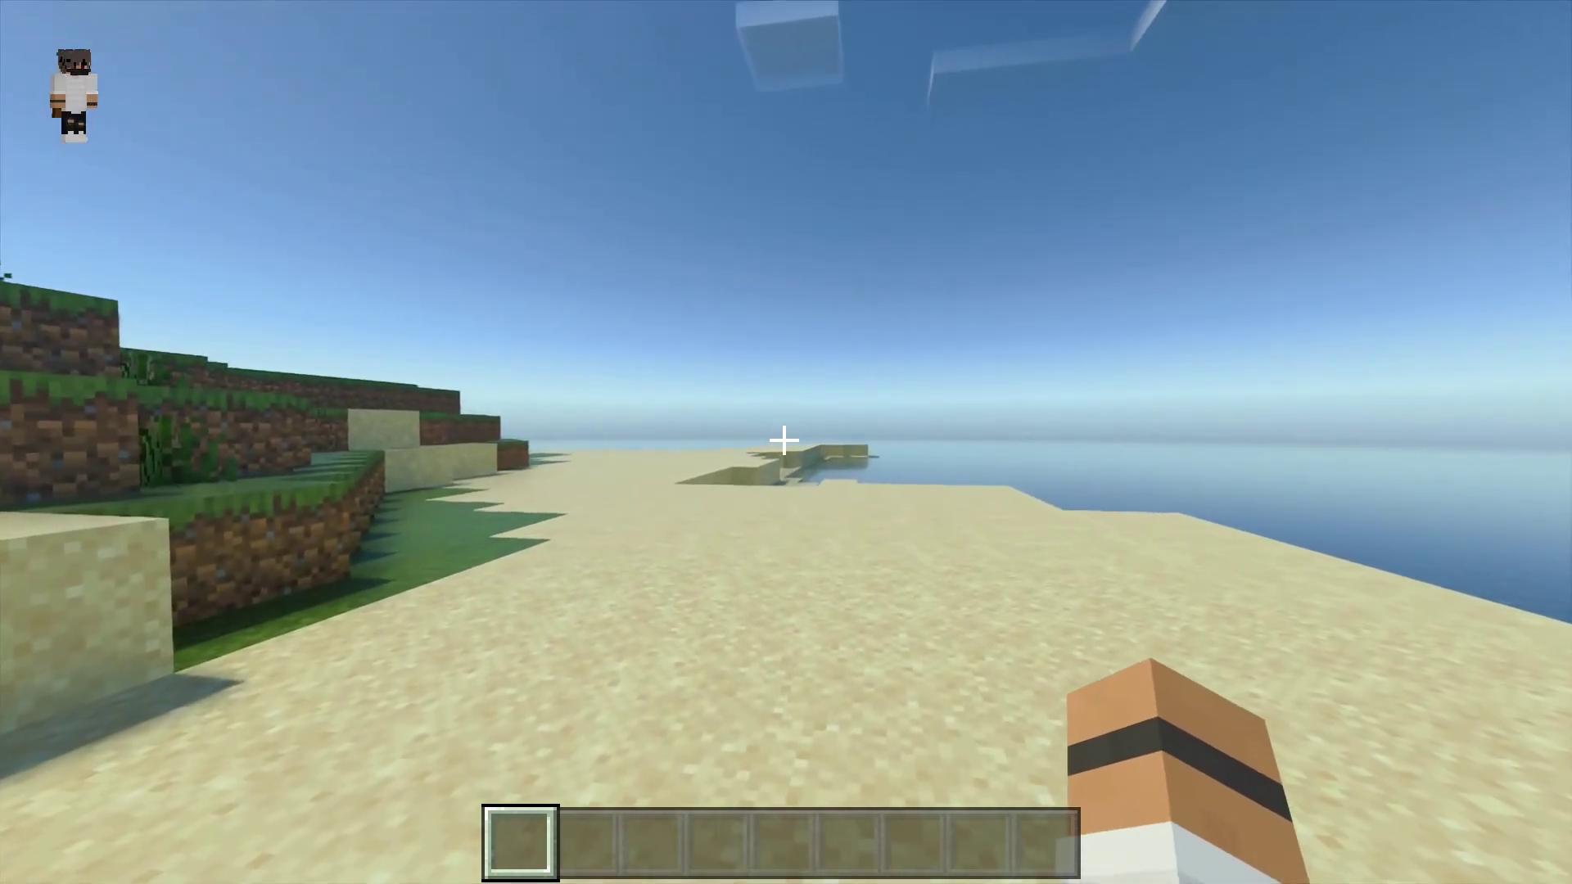
key("w")
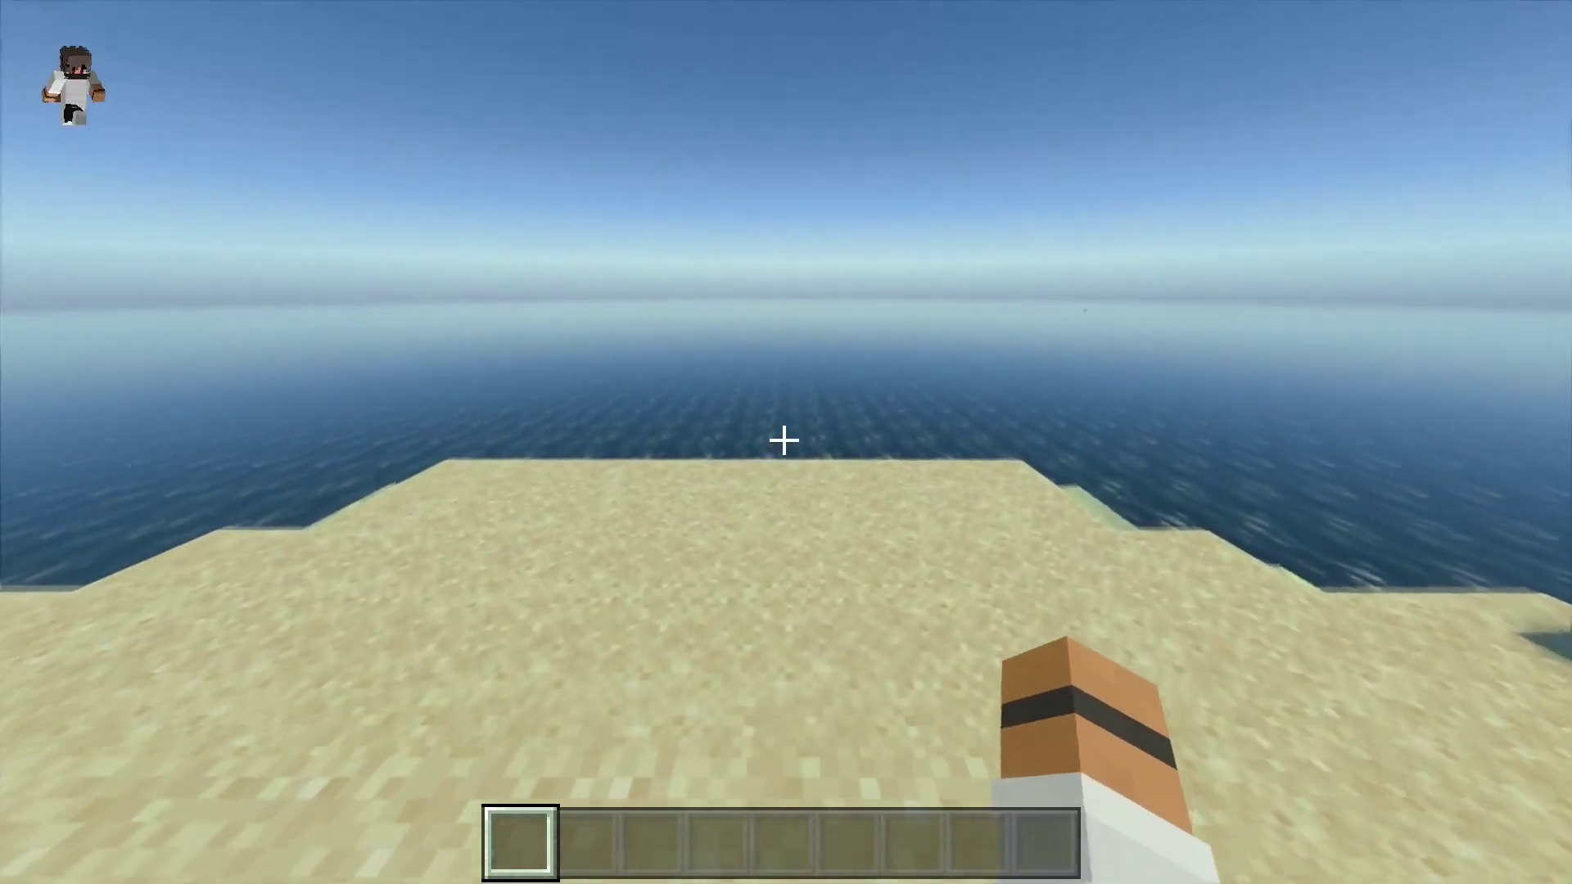
key("w")
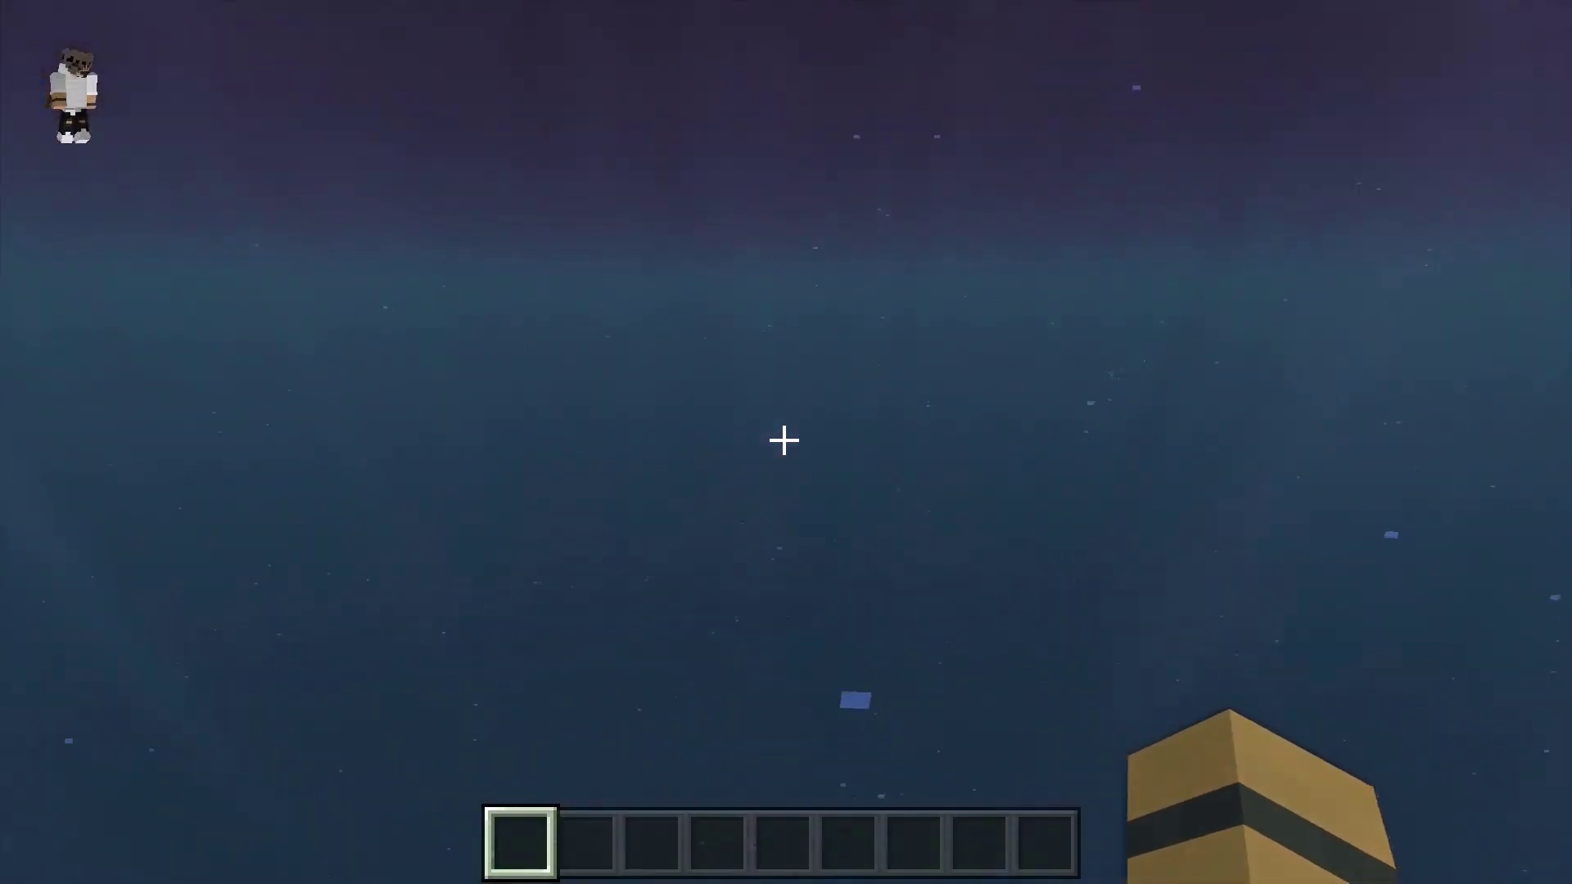